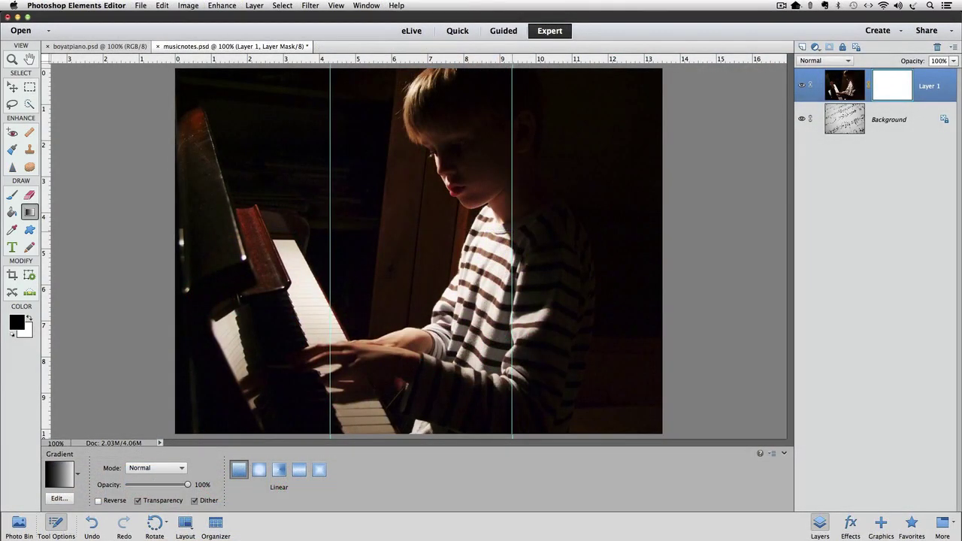
Step: Draw a black-to-white linear gradient across the piano photo's layer mask, from the first vertical guide to the second
left_click_drag(331, 248, 511, 248)
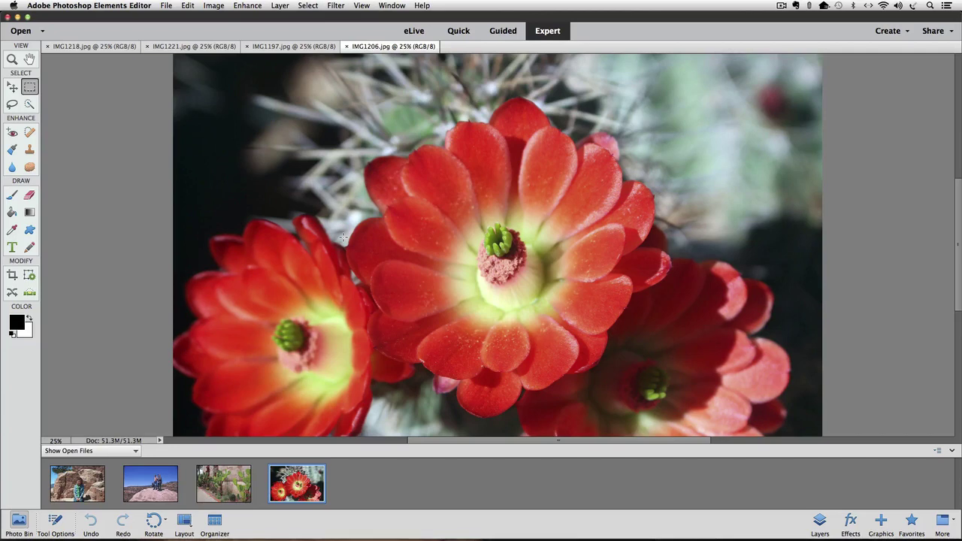
Step: Start a new blank file and name it Tucson
left_click(167, 6)
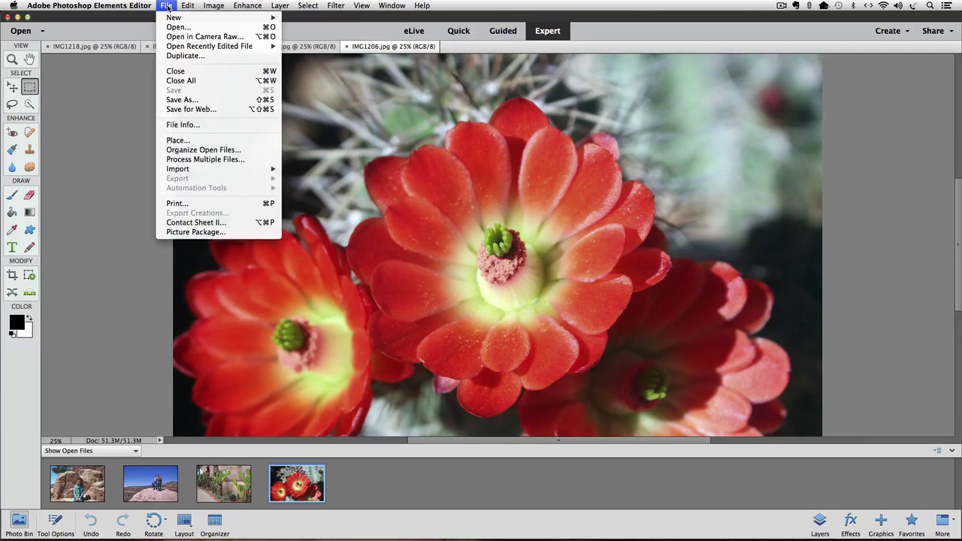
mouse_move(177, 17)
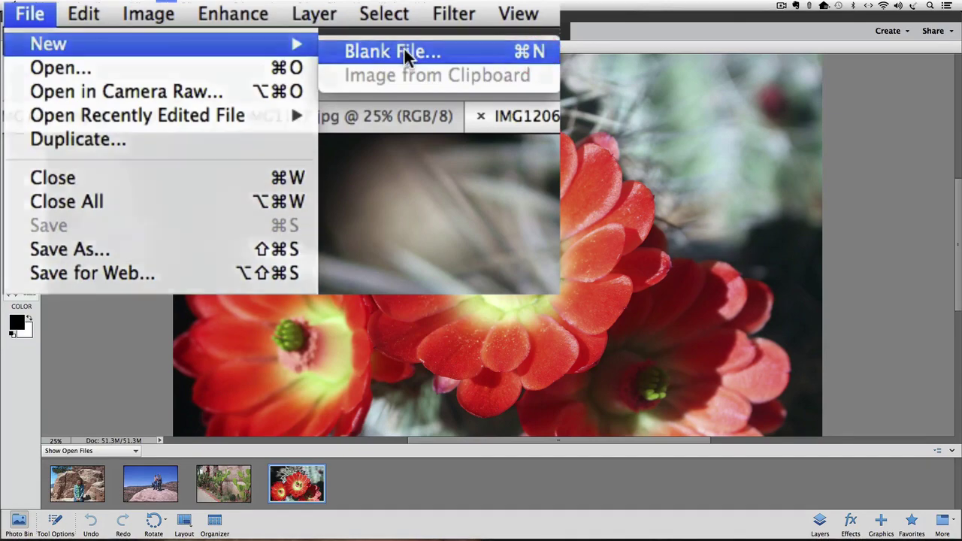
left_click(403, 47)
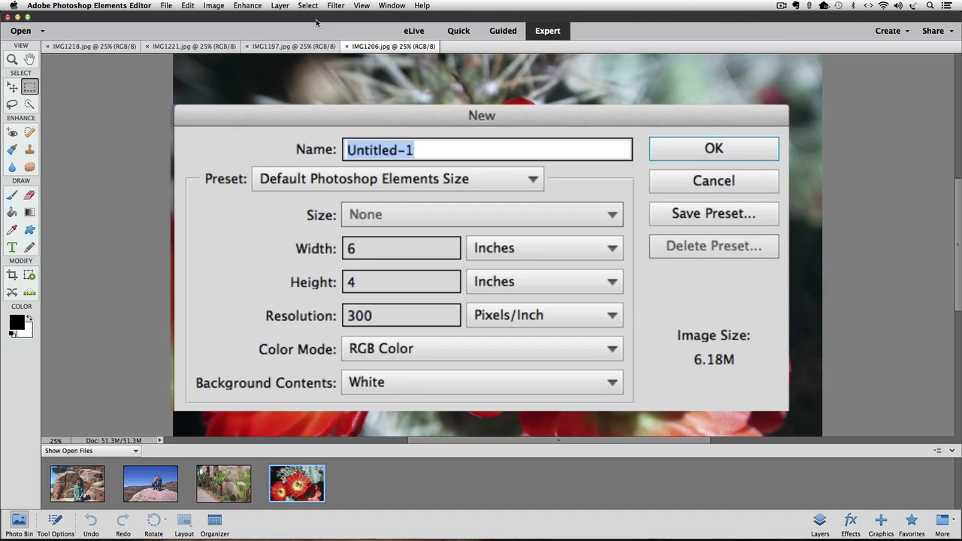
type("T")
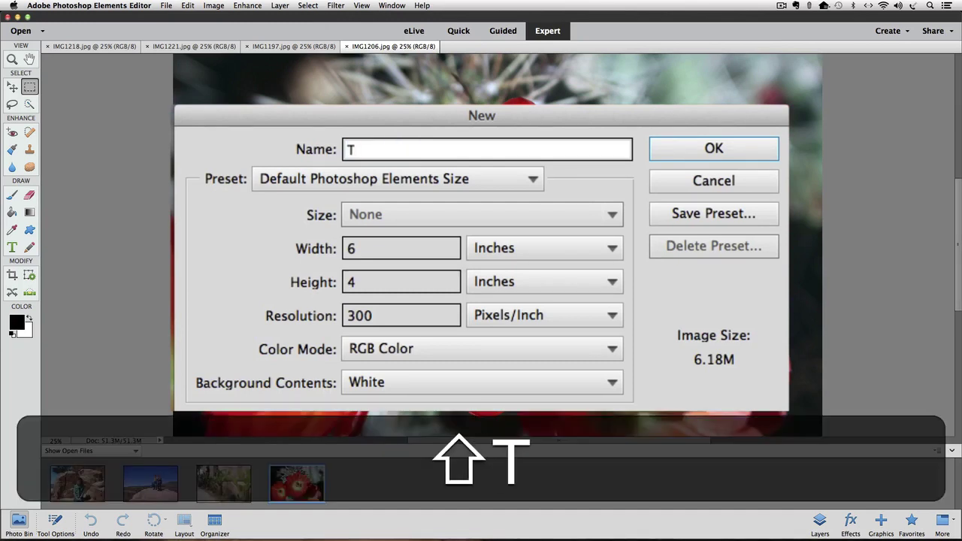
type("ucson")
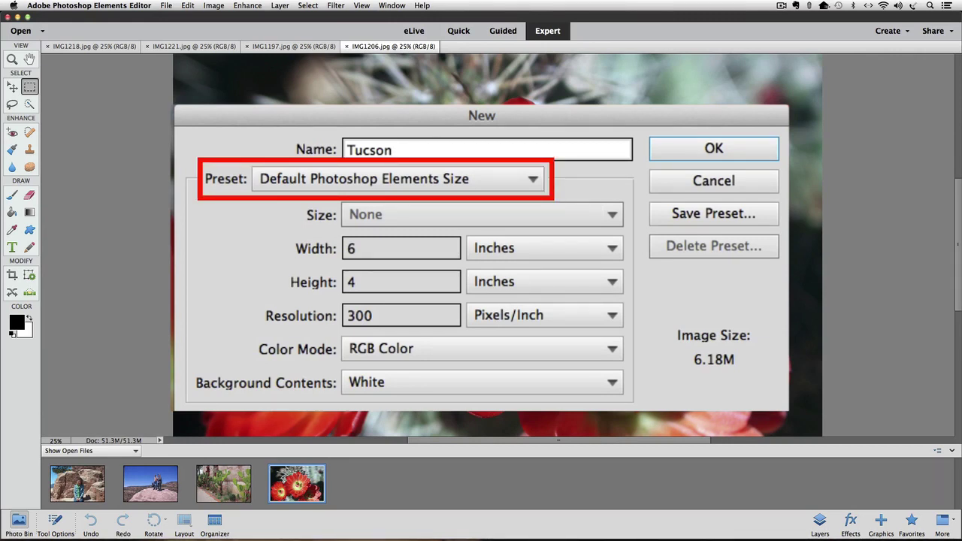
Step: Set the new document to the Photo preset with the size Landscape, 8 x 10
left_click(493, 212)
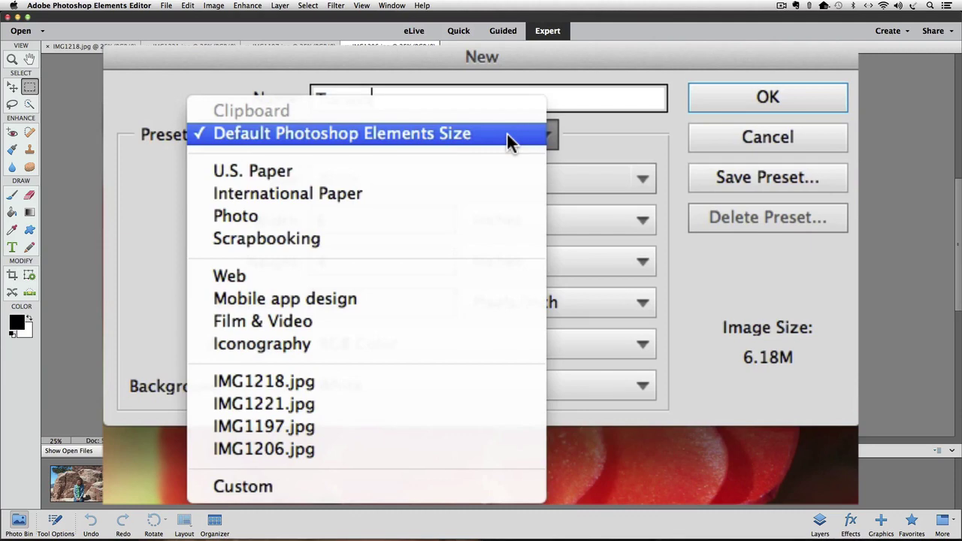
left_click(481, 216)
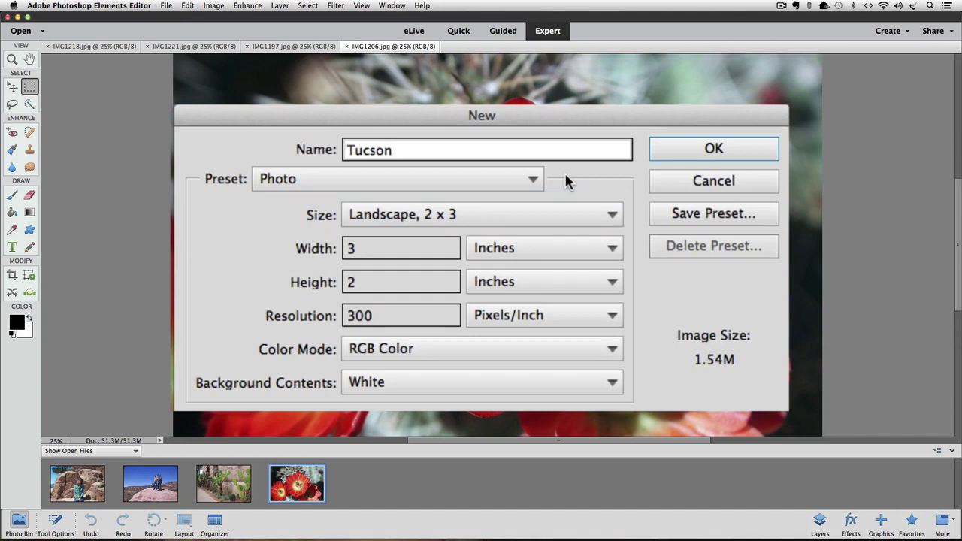
left_click(591, 214)
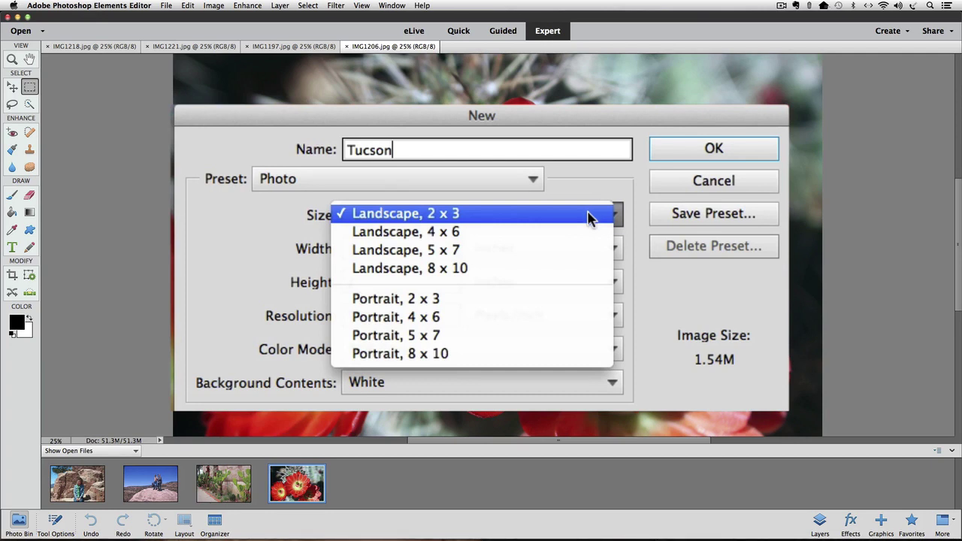
left_click(562, 271)
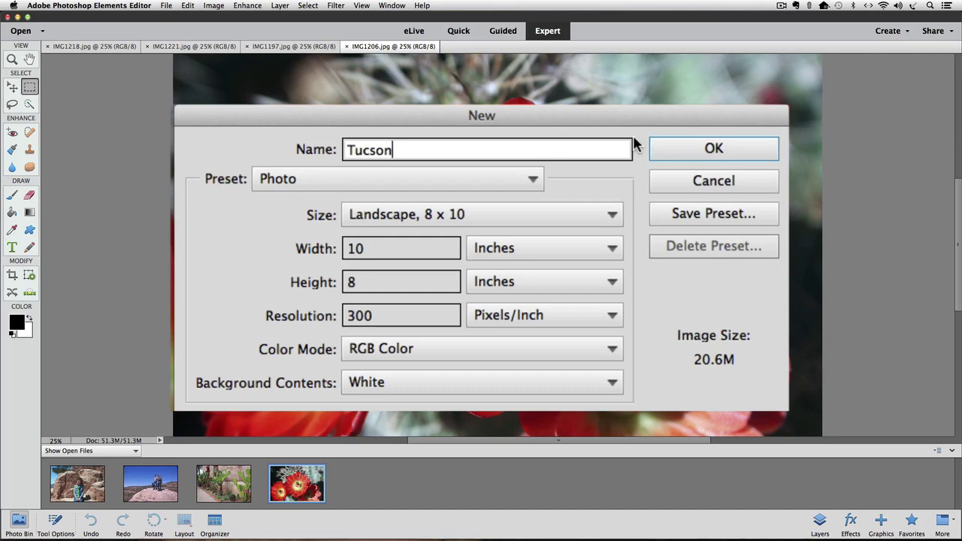
Step: Try a Custom preset for the new document, 17 inches wide and 20 inches high
left_click(507, 178)
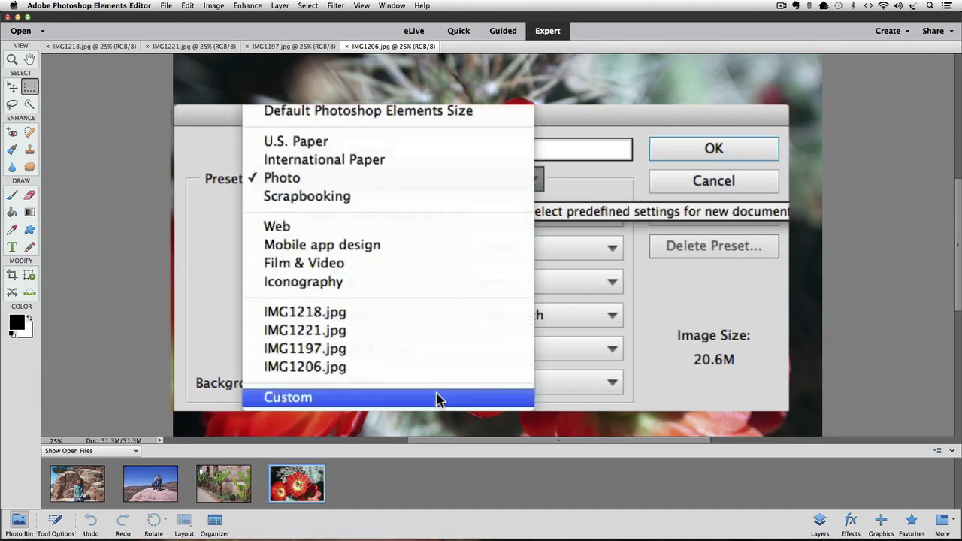
left_click(438, 398)
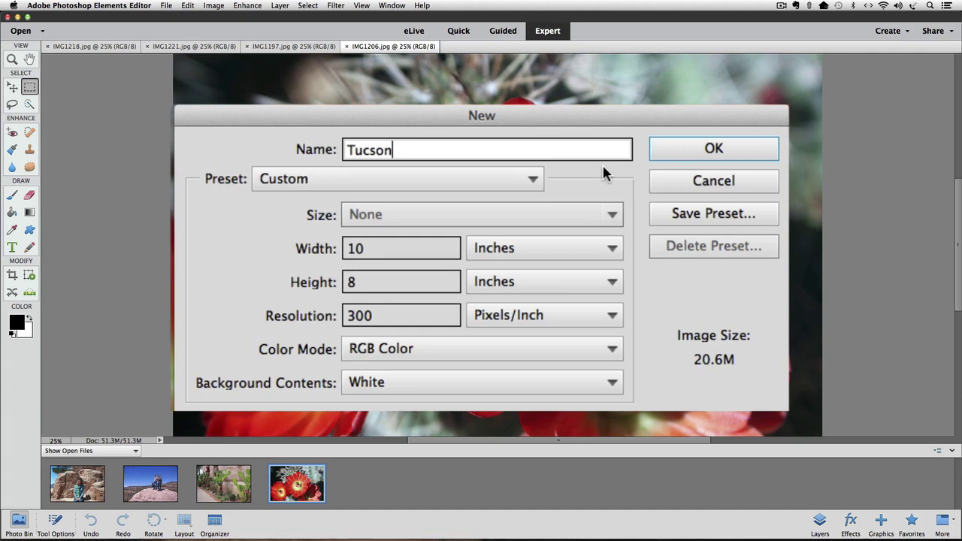
double_click(350, 248)
type("17")
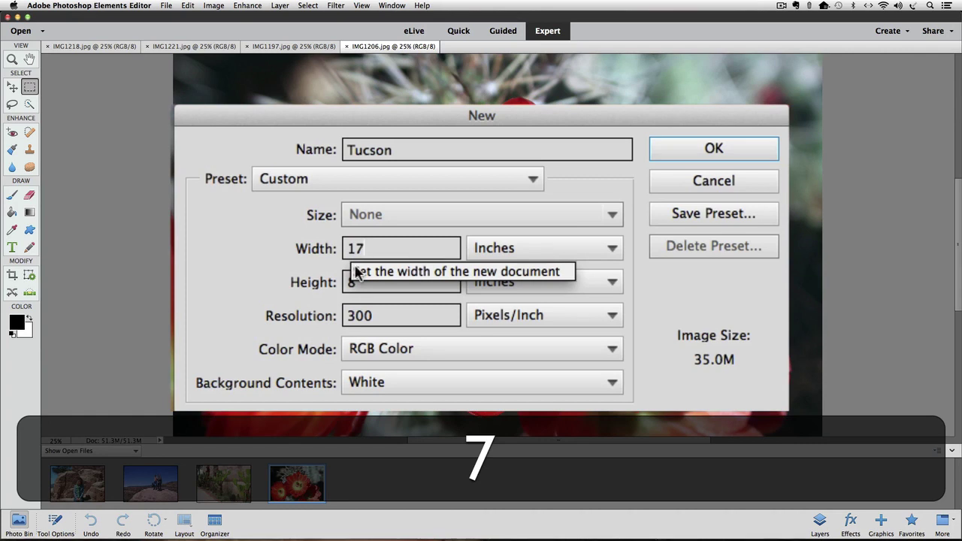
double_click(357, 281)
type("20")
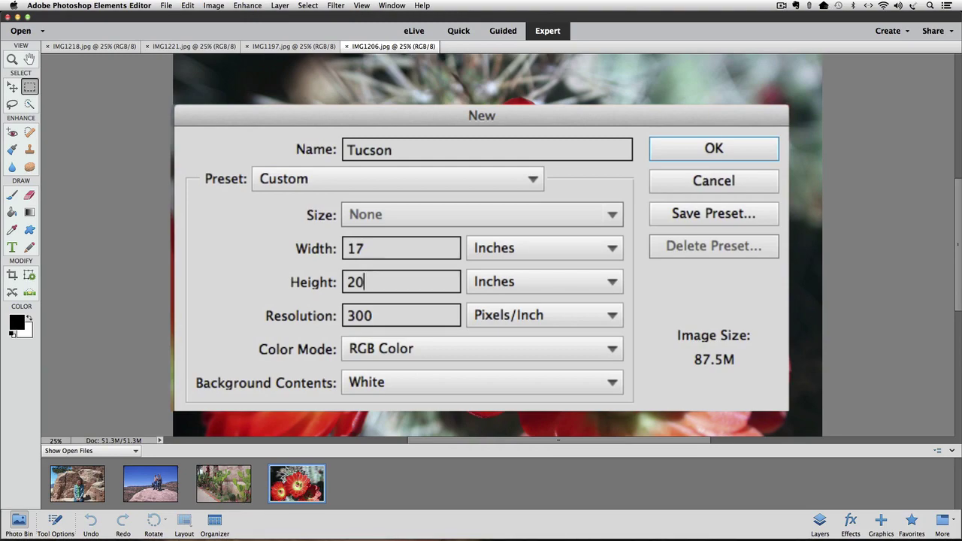
Step: Use the Photo preset at Landscape, 8 x 10 and create the Tucson document
left_click(532, 178)
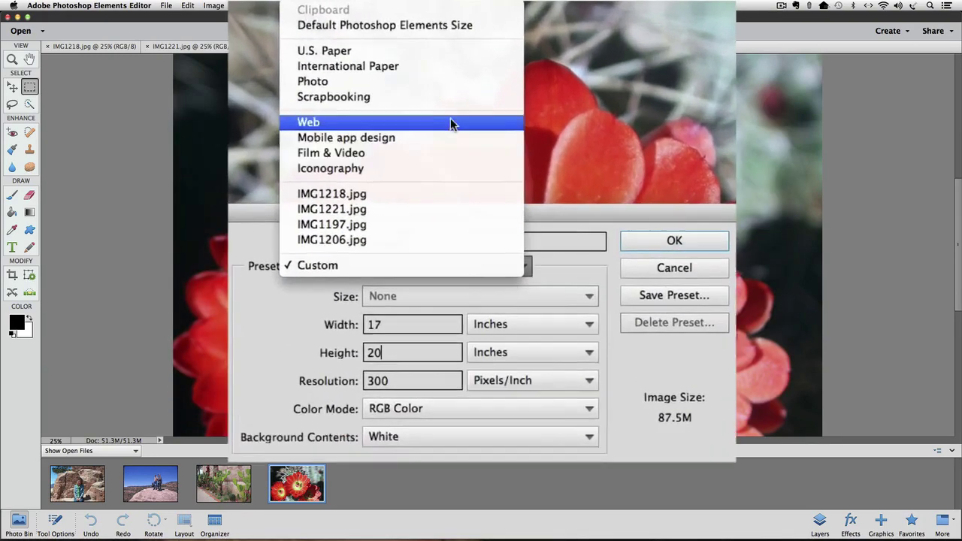
left_click(449, 81)
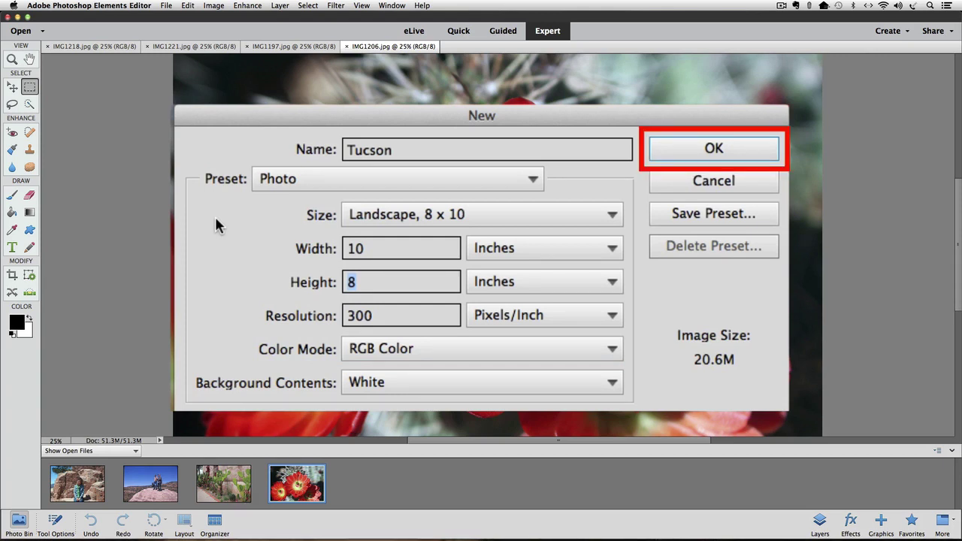
left_click(731, 147)
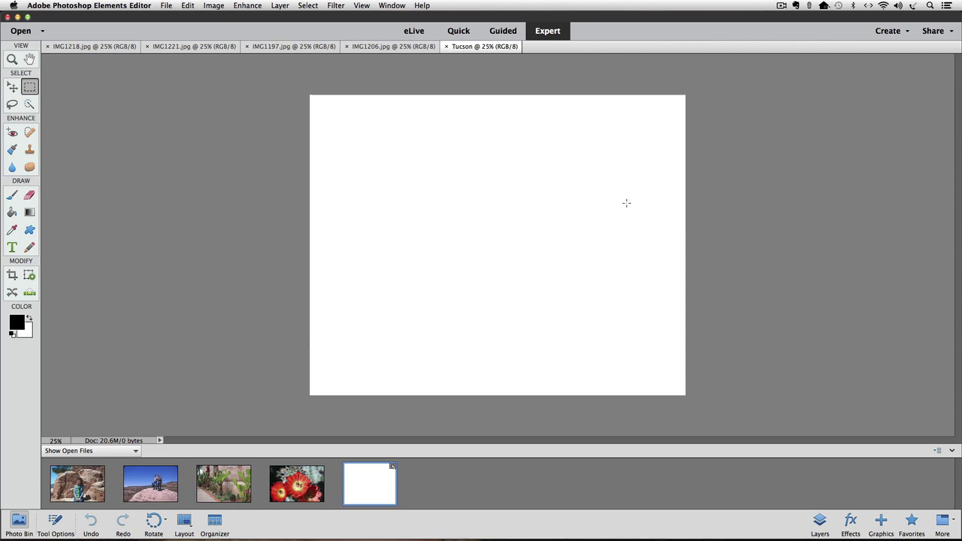
Step: Display the layers of the Tucson document
left_click(391, 5)
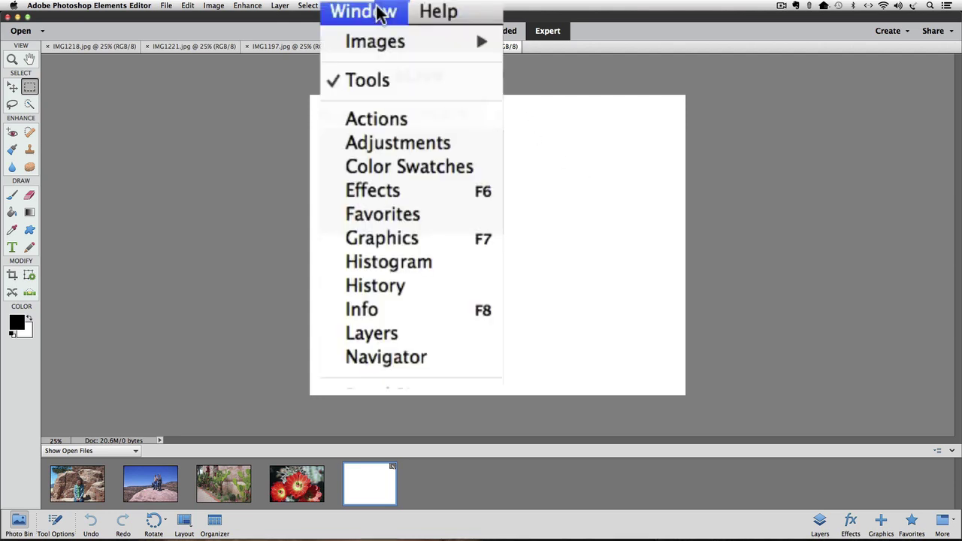
left_click(430, 336)
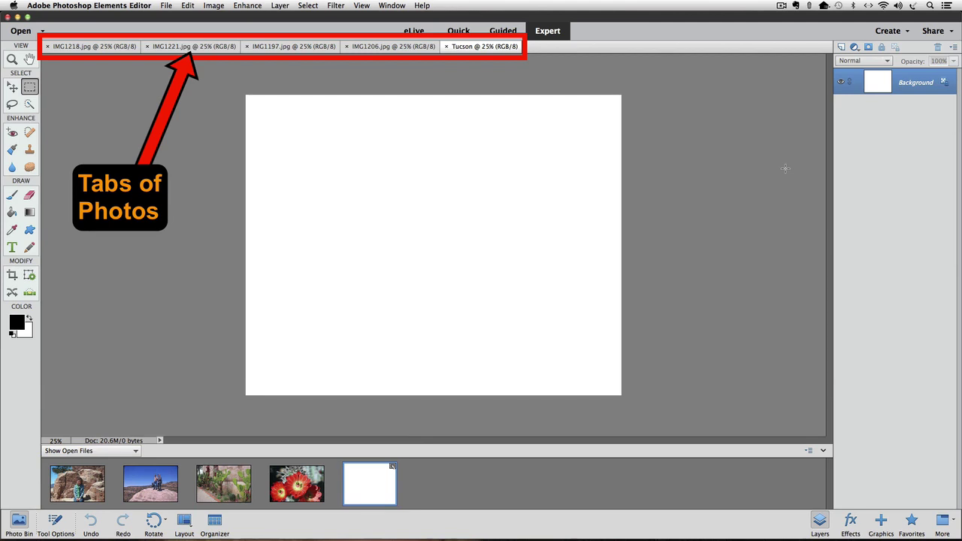
Step: Select the entire IMG1206.jpg flower photo and copy it
left_click(388, 47)
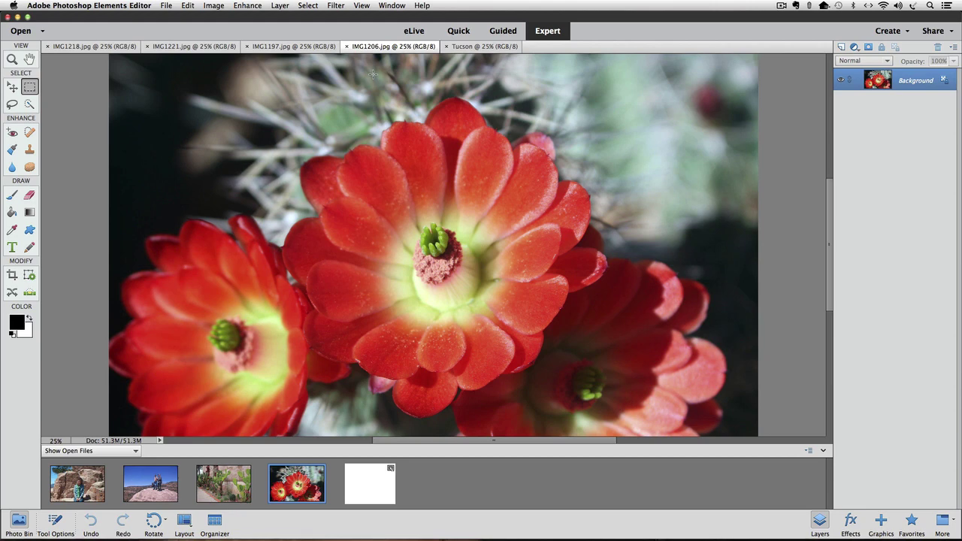
left_click(308, 5)
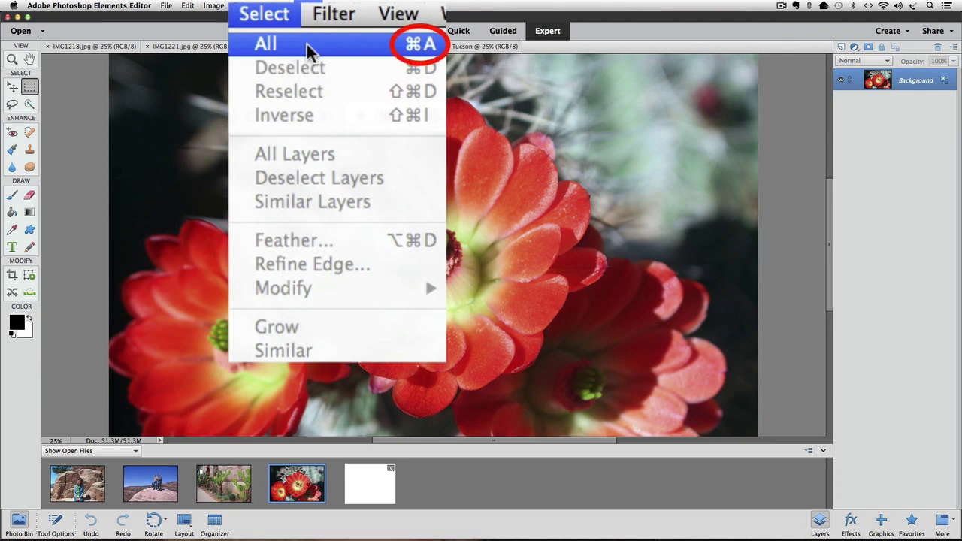
left_click(307, 44)
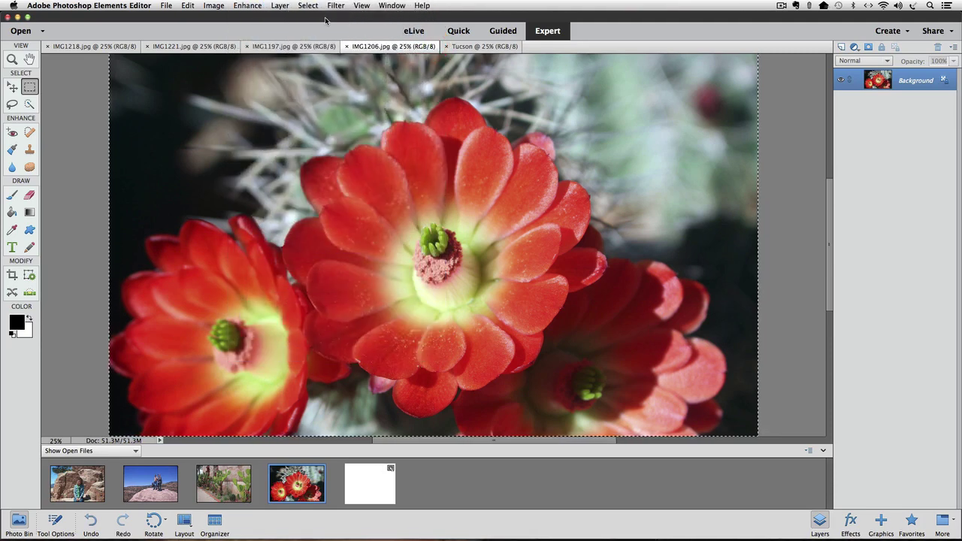
left_click(187, 5)
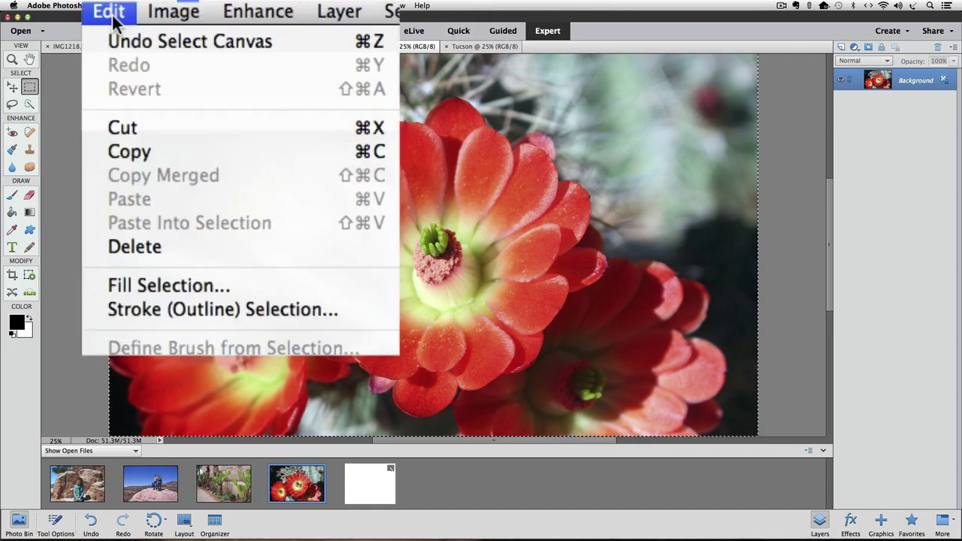
left_click(167, 151)
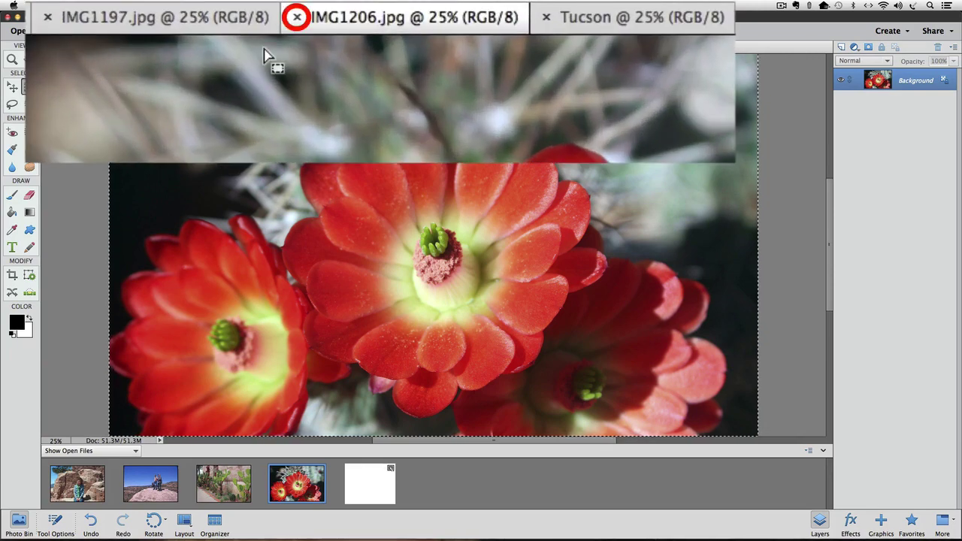
Step: Close IMG1206.jpg and paste the copied flower photo into the Tucson document
left_click(297, 17)
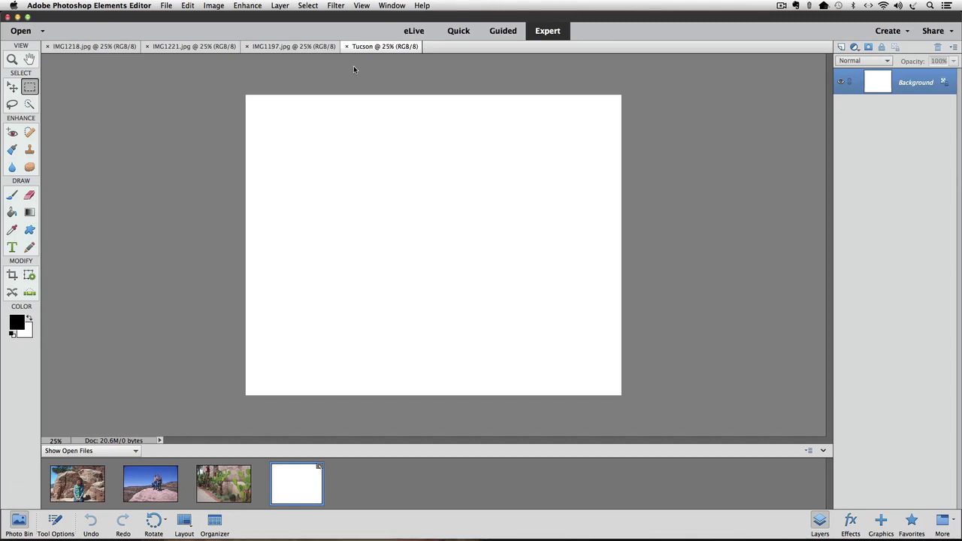
left_click(188, 6)
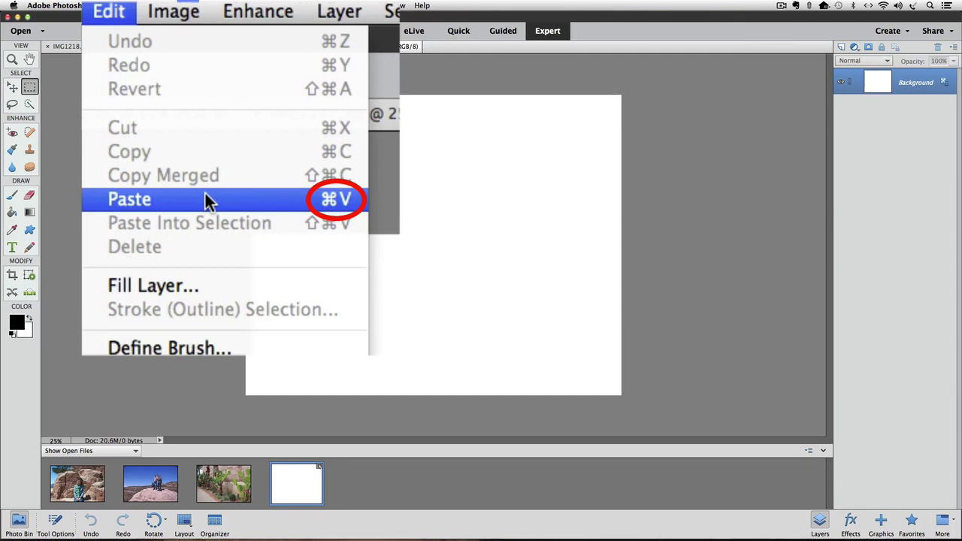
left_click(275, 114)
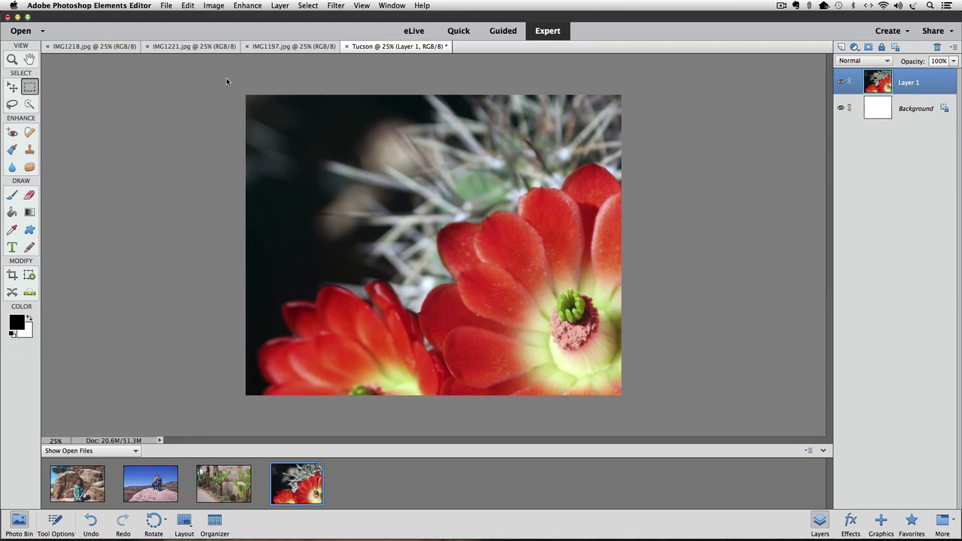
Step: Free-transform the pasted flower photo, scaling it proportionally to about 34% and placing it in the canvas's upper-right corner
left_click(215, 6)
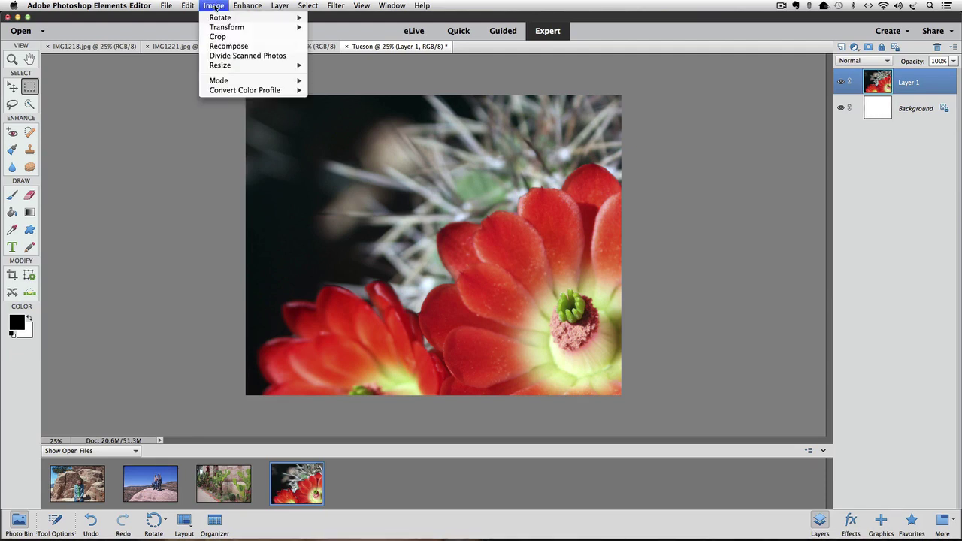
mouse_move(222, 30)
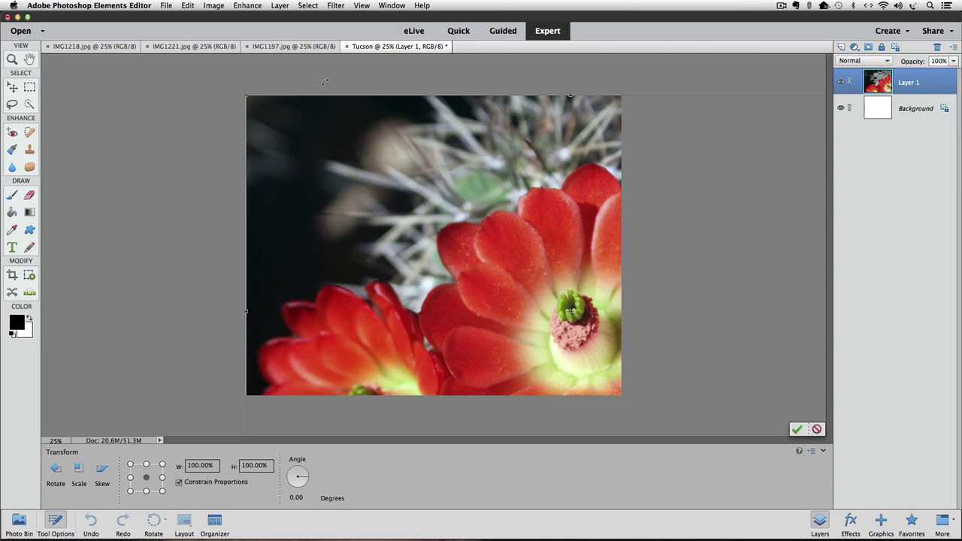
left_click_drag(324, 82, 97, 3)
left_click(361, 6)
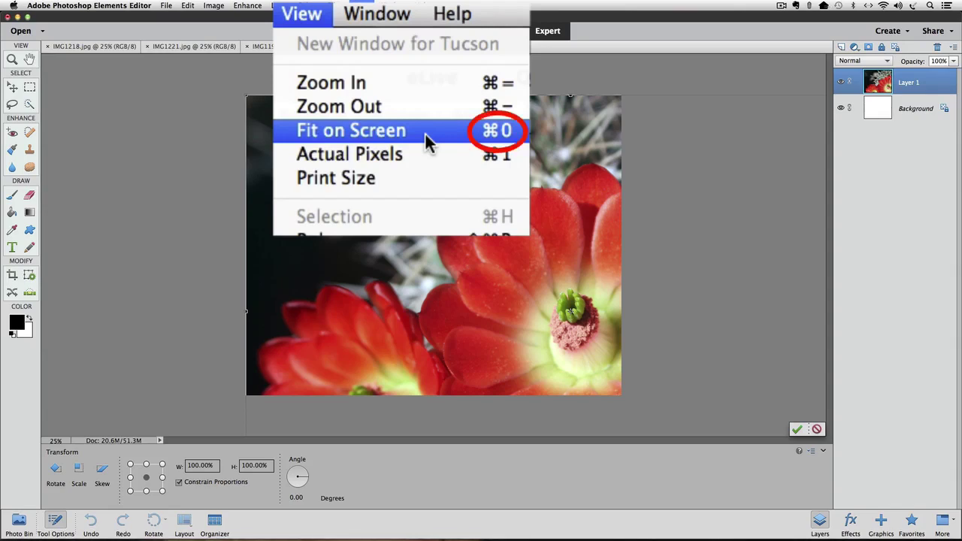
left_click(425, 133)
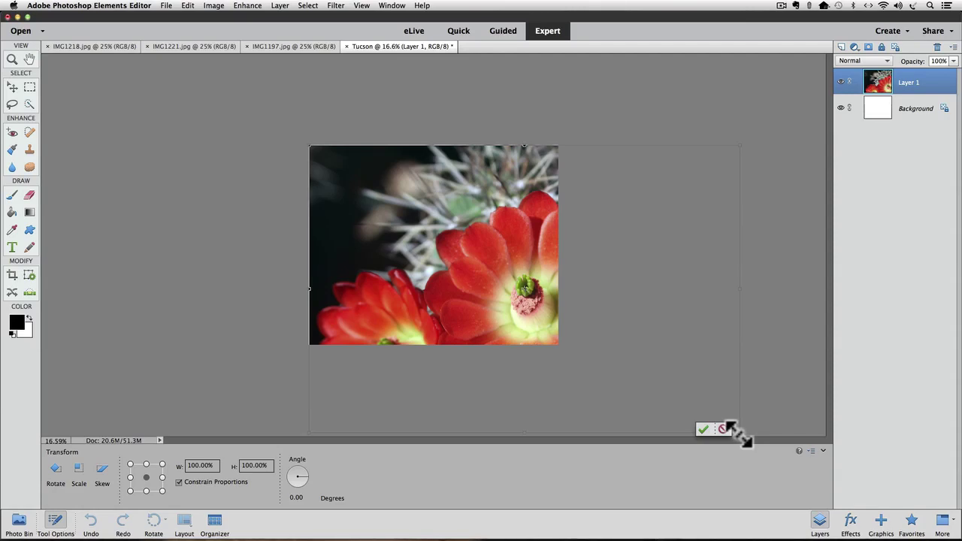
left_click_drag(739, 433, 519, 345)
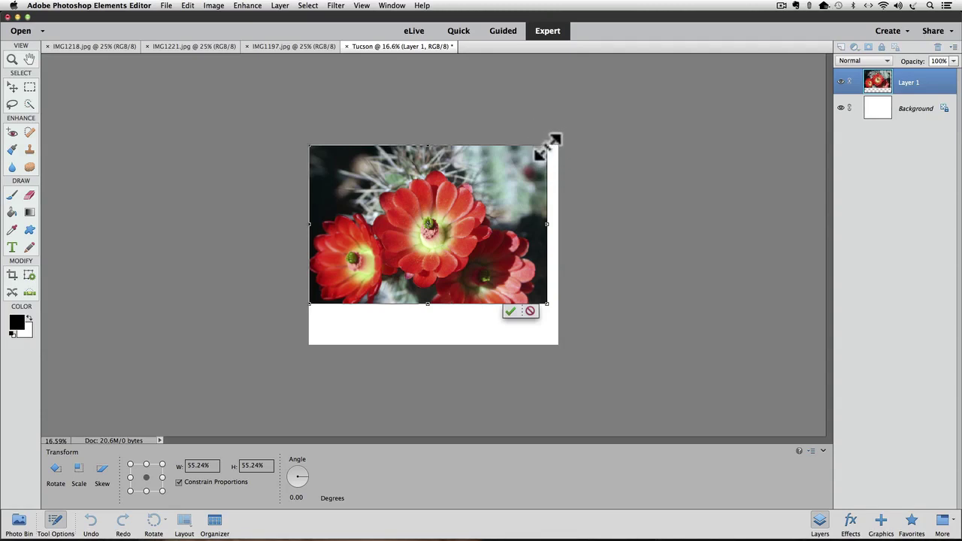
left_click_drag(548, 145, 436, 198)
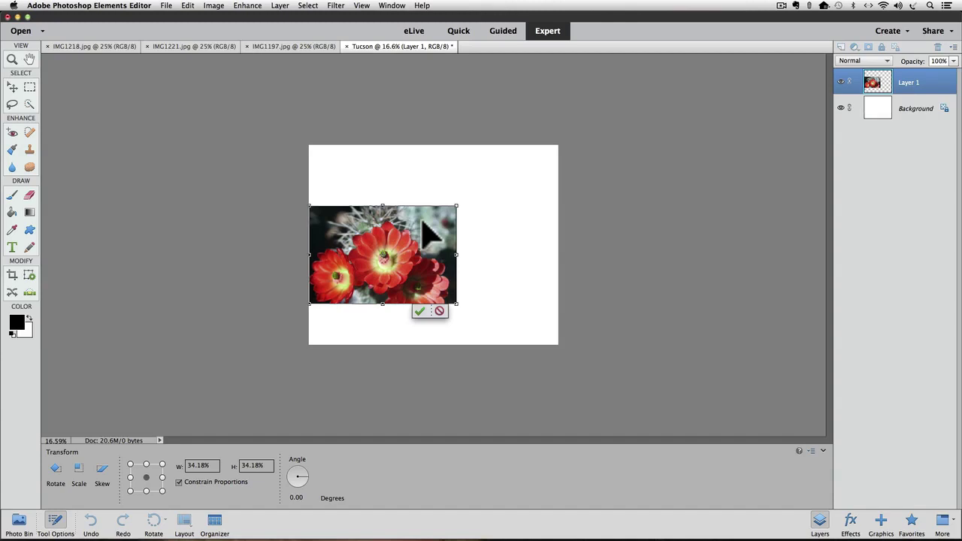
left_click_drag(422, 221, 527, 158)
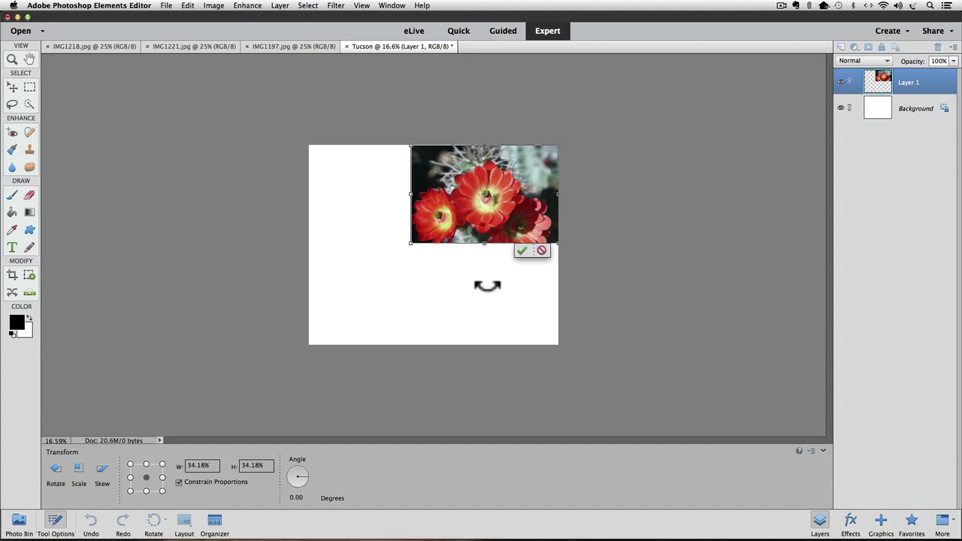
left_click(522, 249)
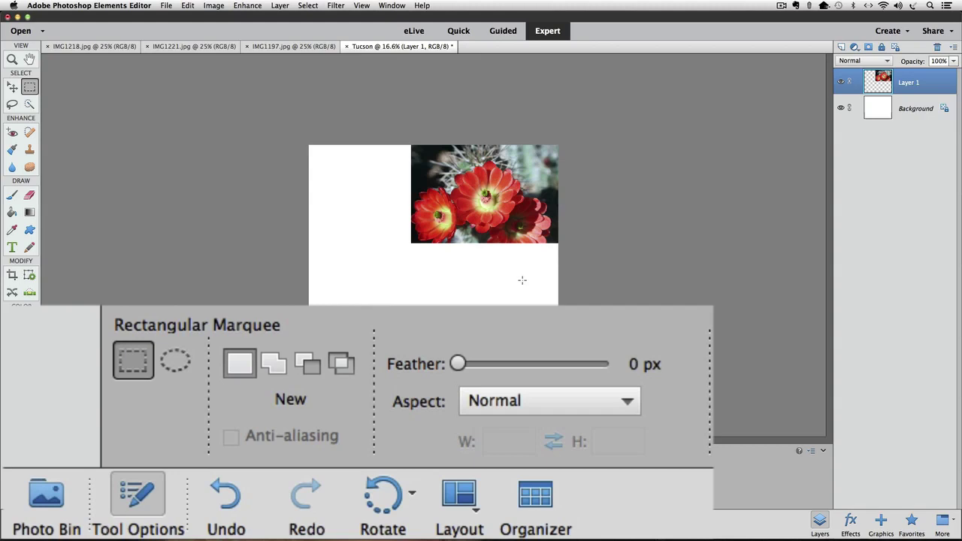
Step: Copy the entire IMG1197.jpg cactus garden photo, close its file and paste the copy into the Tucson document
left_click(44, 498)
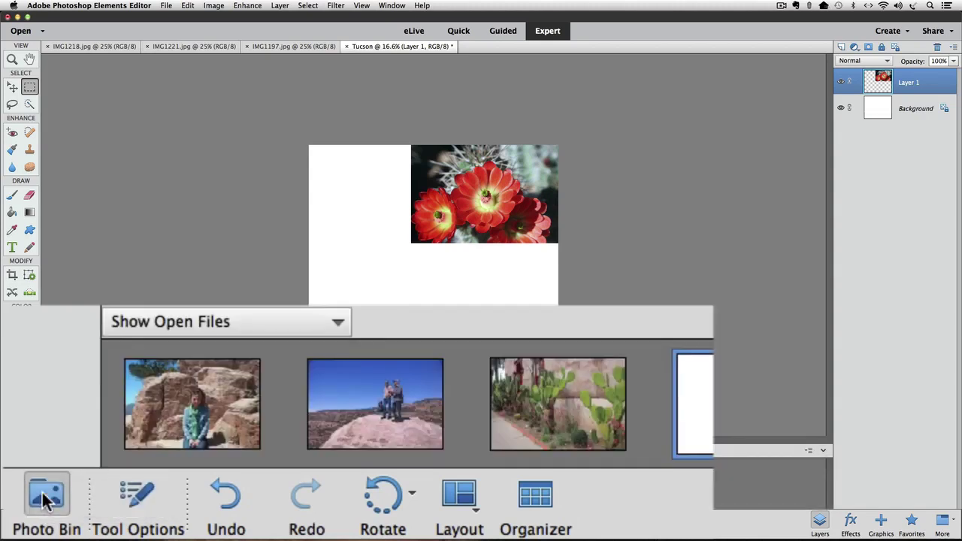
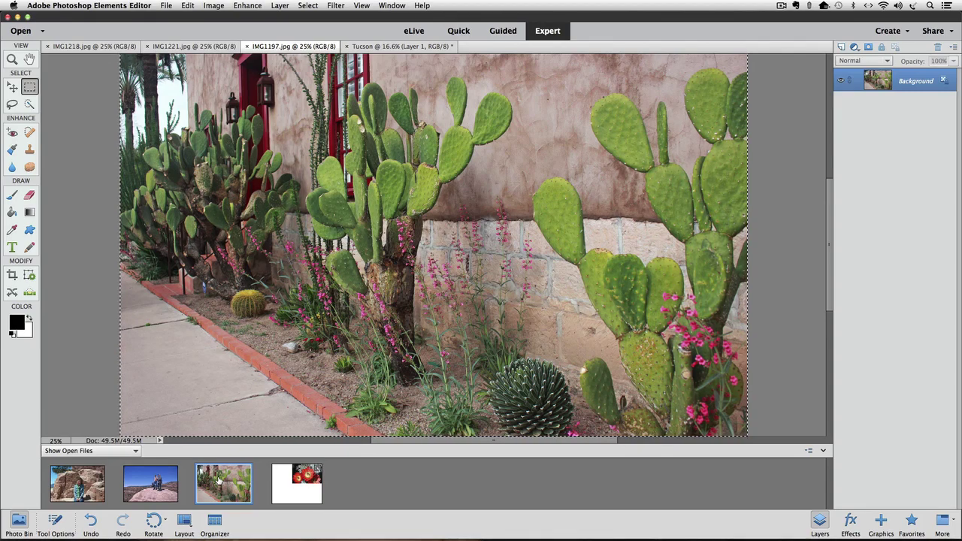
key("super+c")
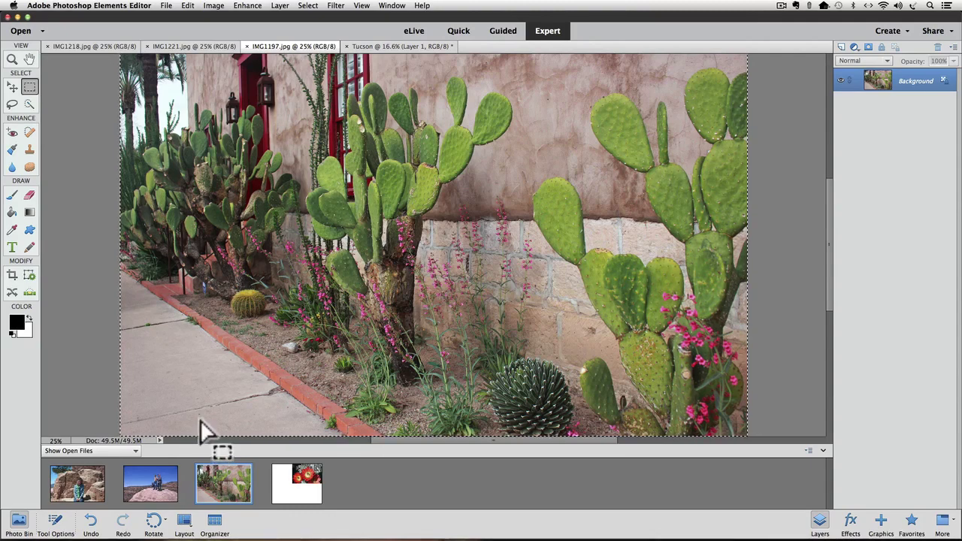
left_click(247, 47)
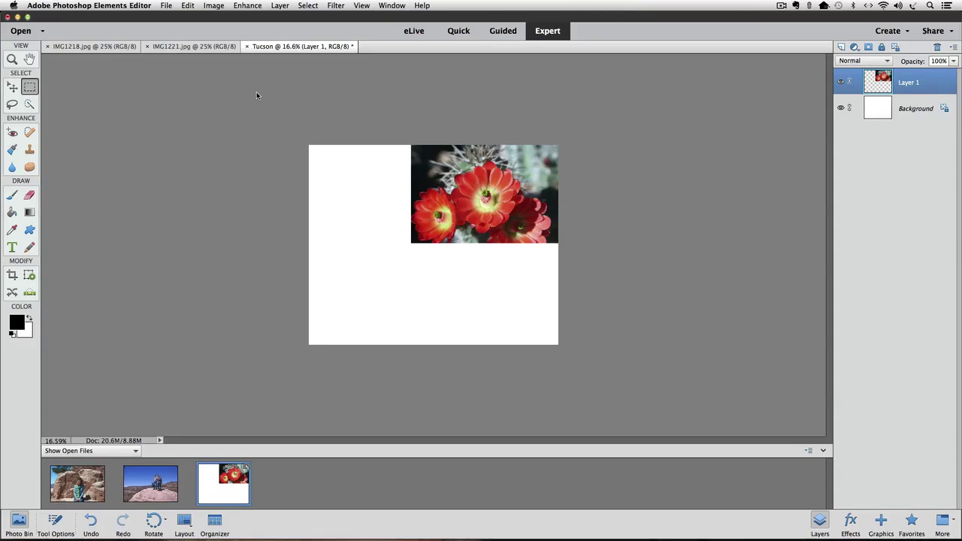
key("super+v")
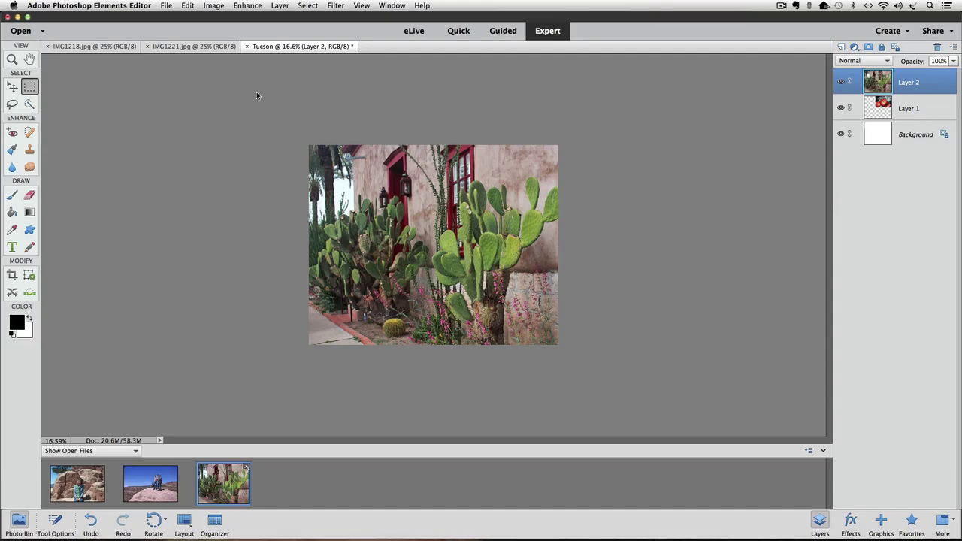
Step: Free-transform the pasted cactus garden photo, scaling it proportionally to about 40% and placing it in the canvas's lower-right corner
key("super+t")
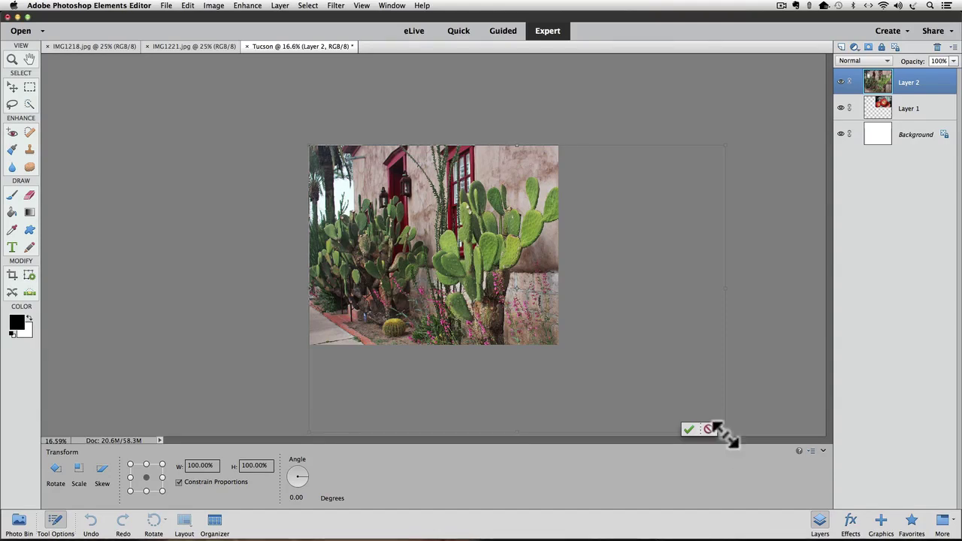
left_click_drag(724, 434, 452, 295)
left_click_drag(417, 218, 496, 308)
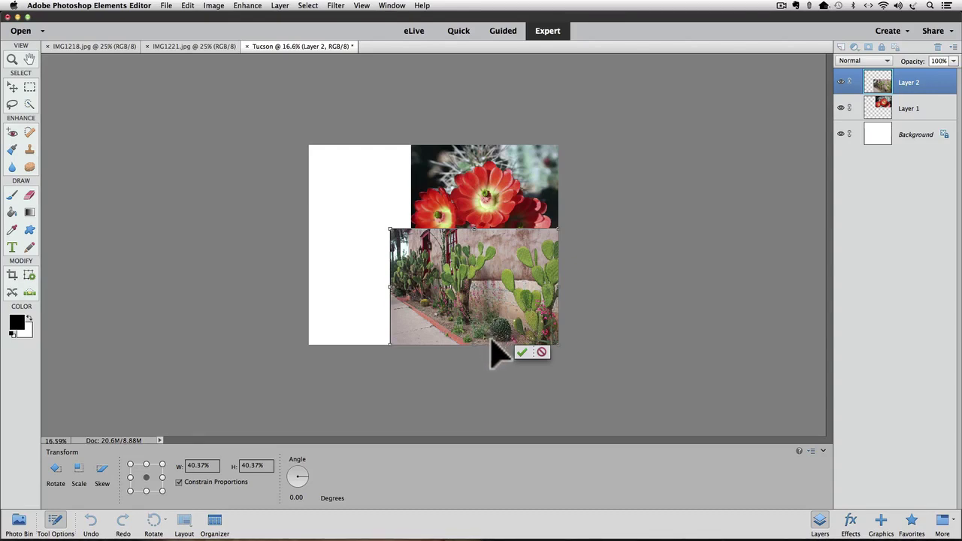
key("m")
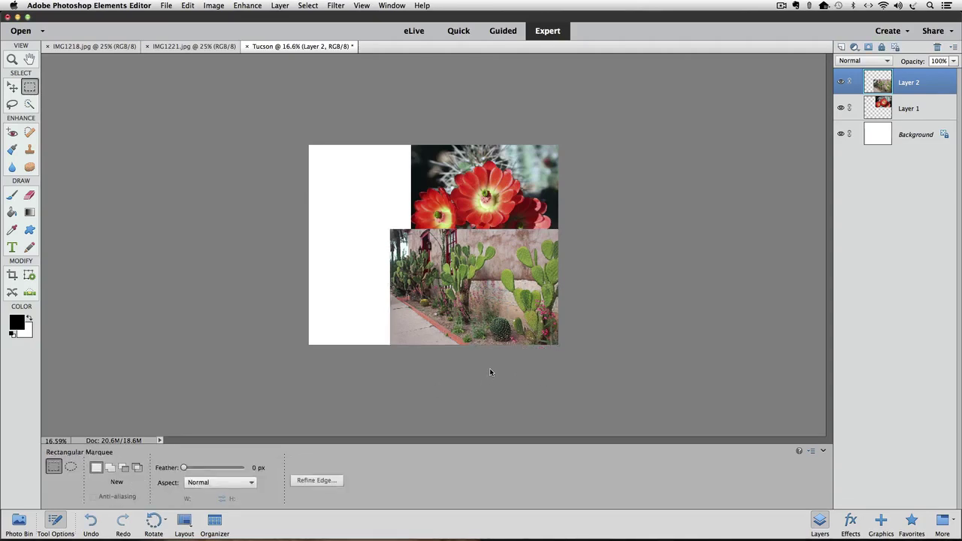
Step: Copy the entire IMG1221.jpg mountaintop photo, close its file and paste the copy into the Tucson document
left_click(205, 47)
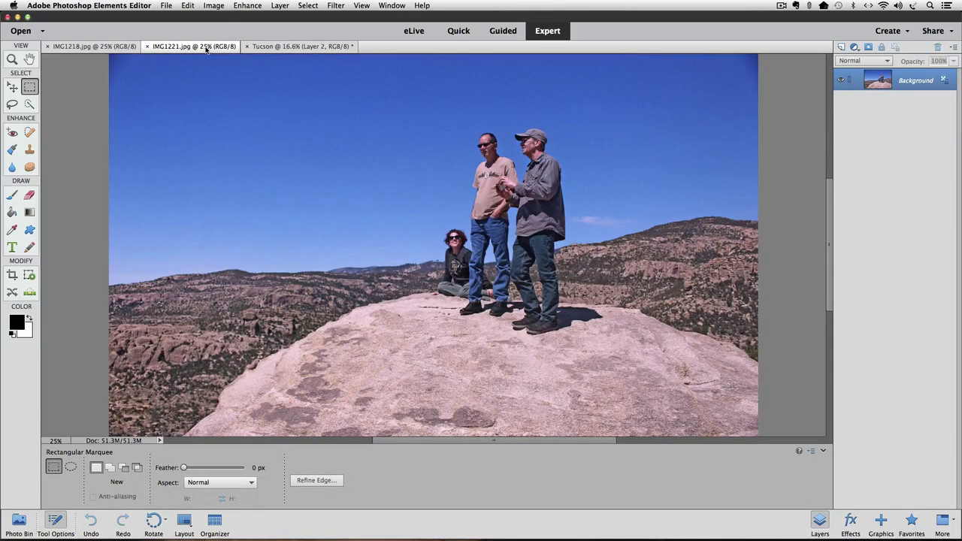
key("super+a")
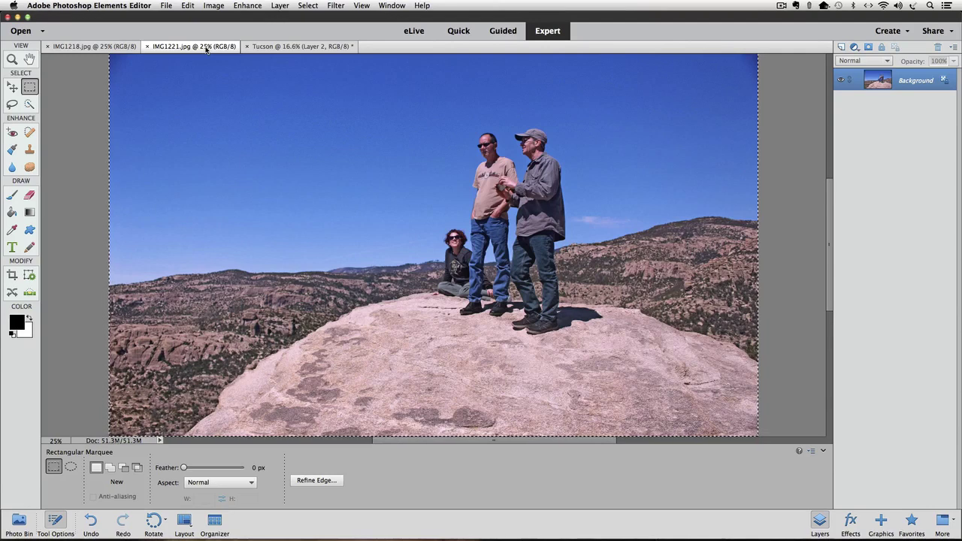
key("super")
key("super+c")
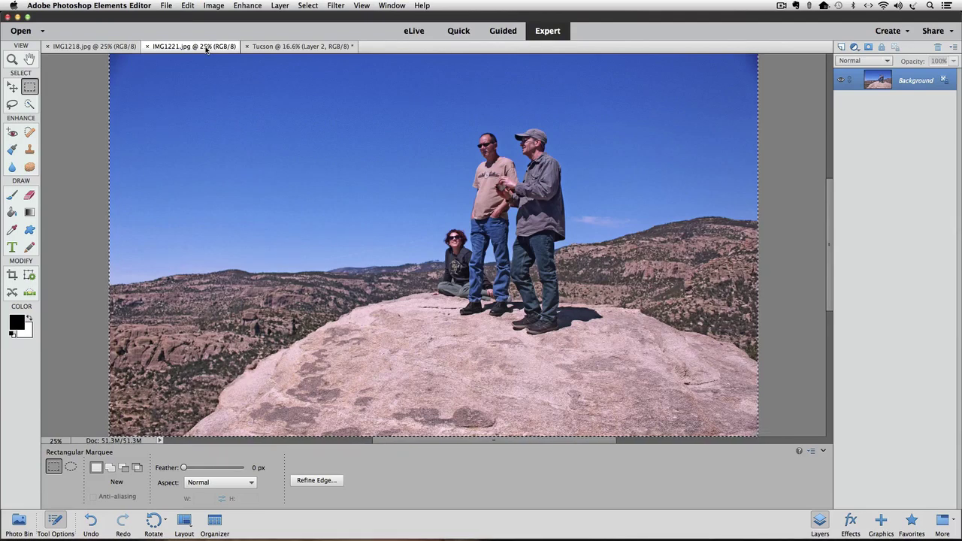
left_click(147, 46)
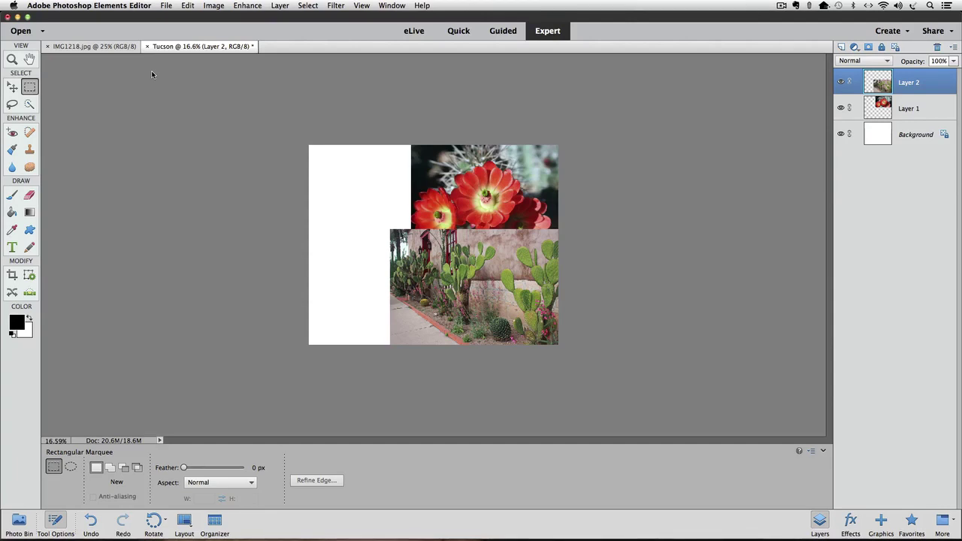
key("super+v")
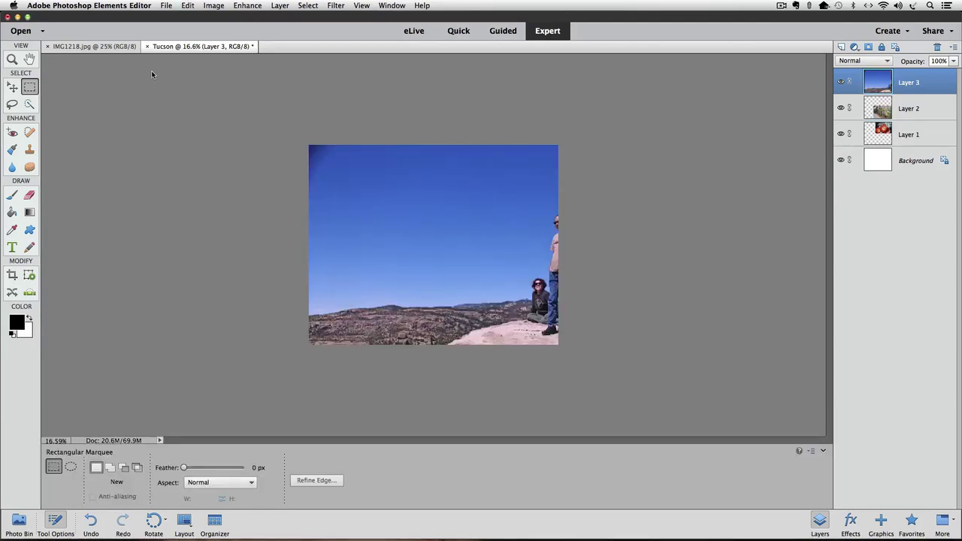
Step: Free-transform the pasted mountaintop photo, scaling it proportionally to about 35% in the canvas's upper-left corner
key("super+t")
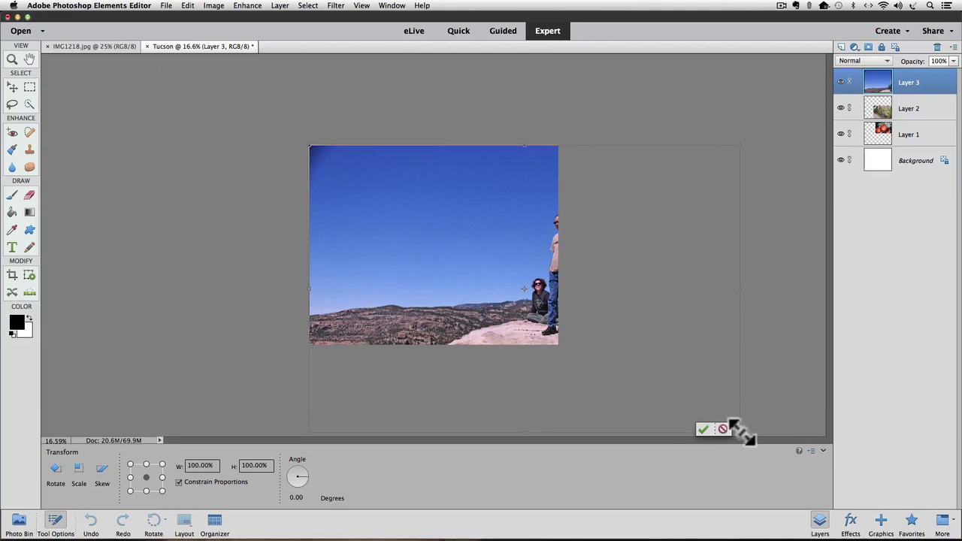
left_click_drag(740, 432, 433, 293)
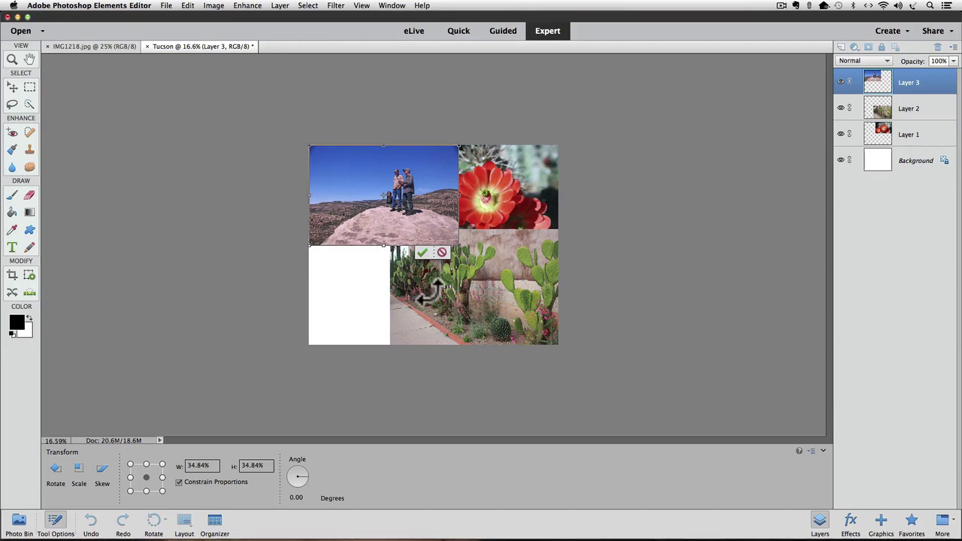
left_click(422, 251)
key("m")
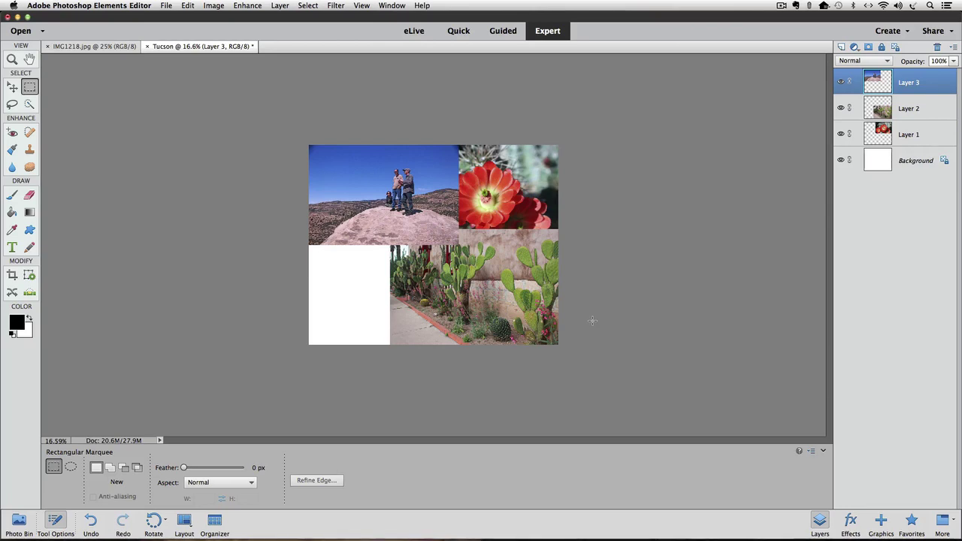
Step: Copy the entire IMG1218.jpg photo of the woman by the rocks, close its file and paste the copy into Tucson
left_click(101, 46)
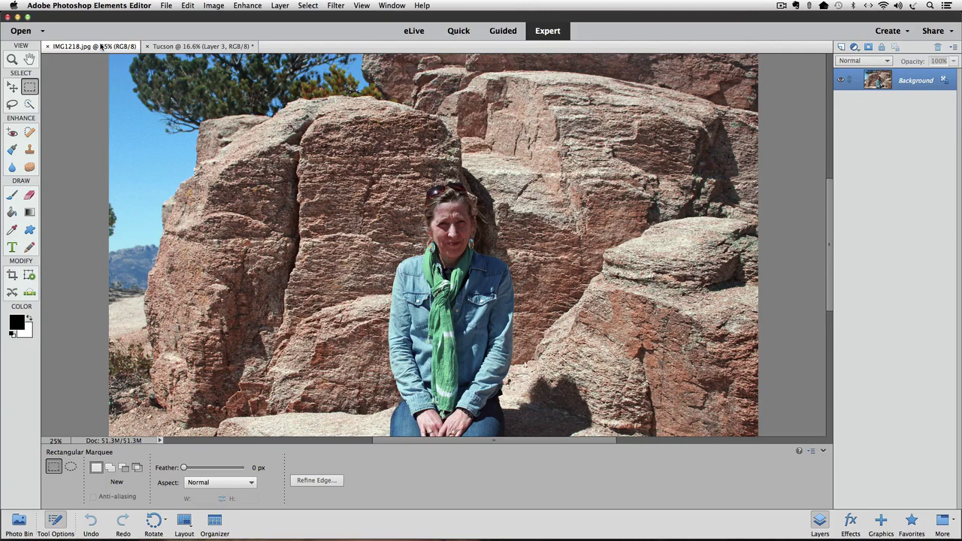
key("super")
key("super+a")
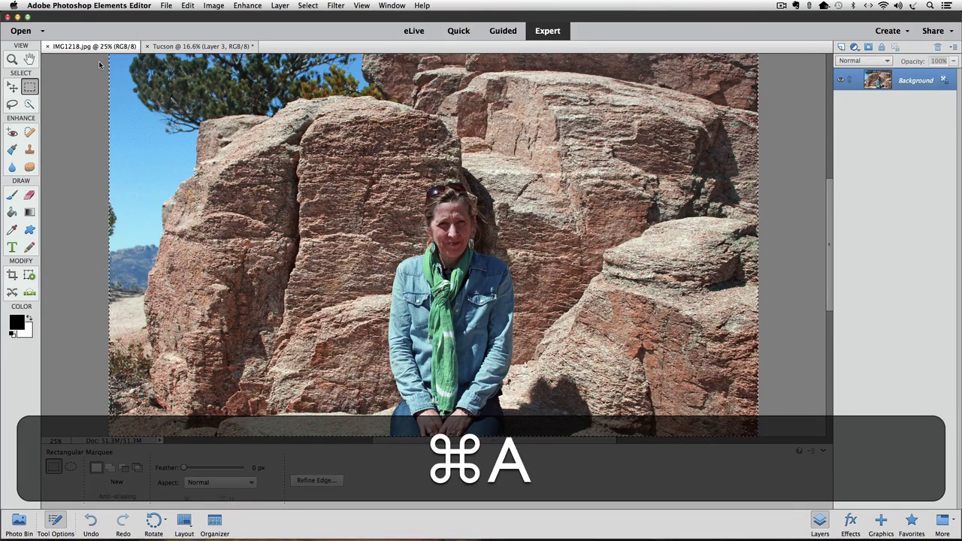
key("super+c")
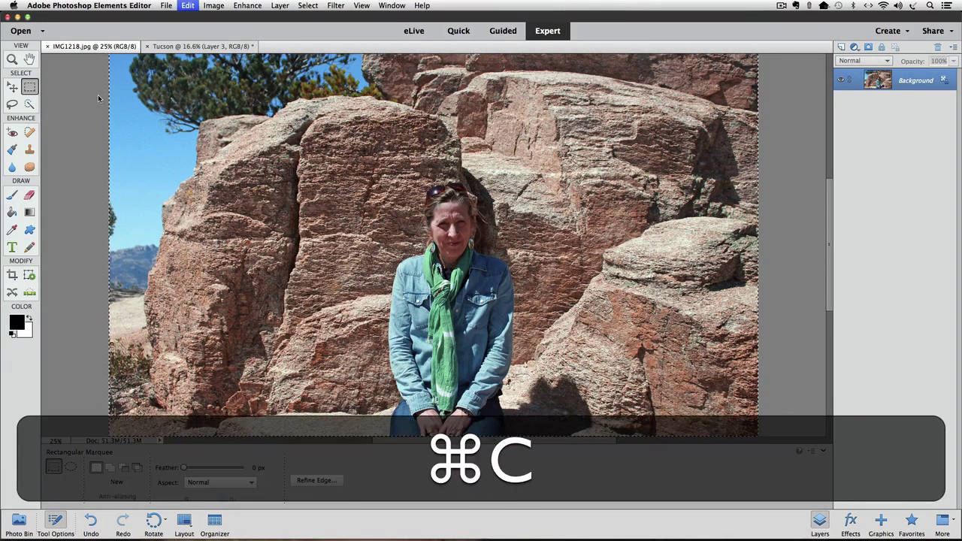
left_click(46, 47)
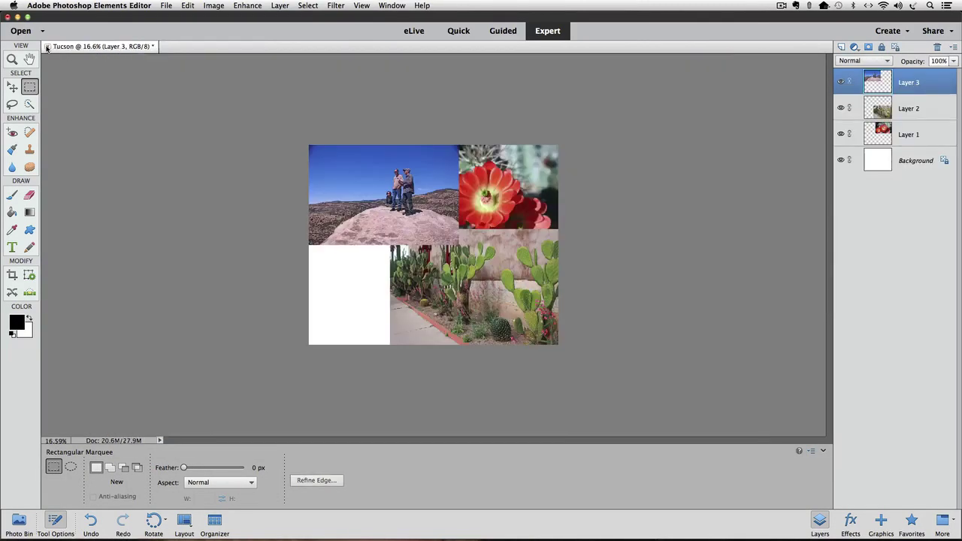
key("super+v")
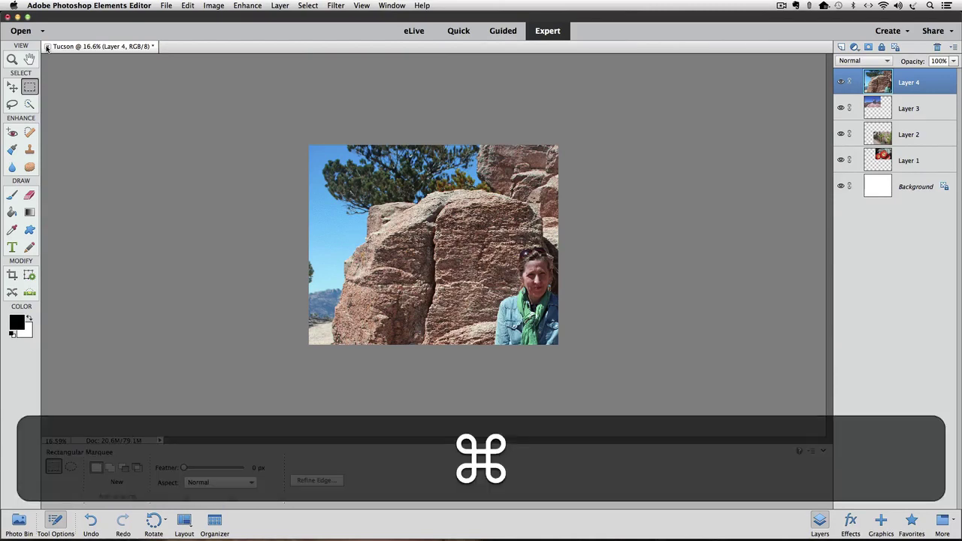
Step: Free-transform the pasted photo of the woman, scaling it proportionally to about 37% and placing it in the canvas's lower-left corner
key("super+t")
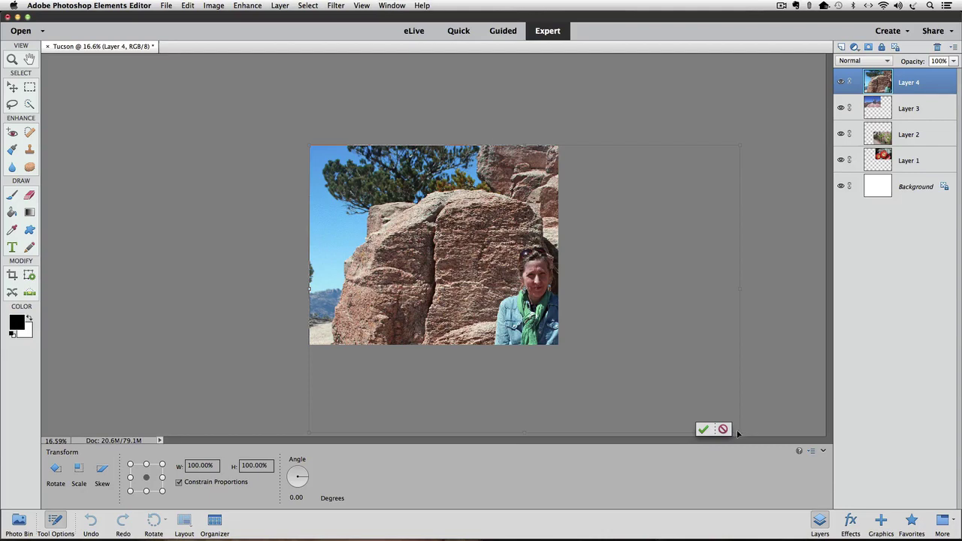
left_click_drag(737, 432, 444, 284)
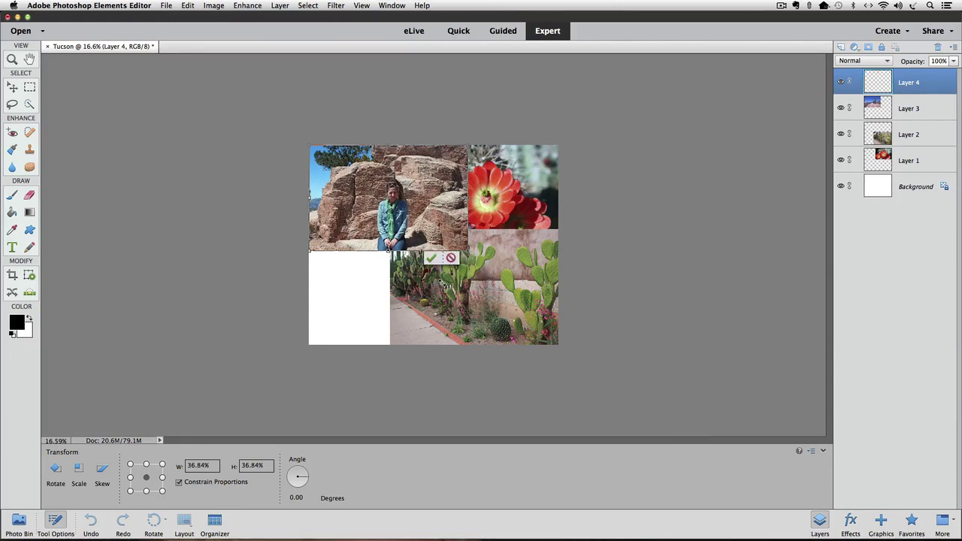
left_click_drag(453, 217, 448, 309)
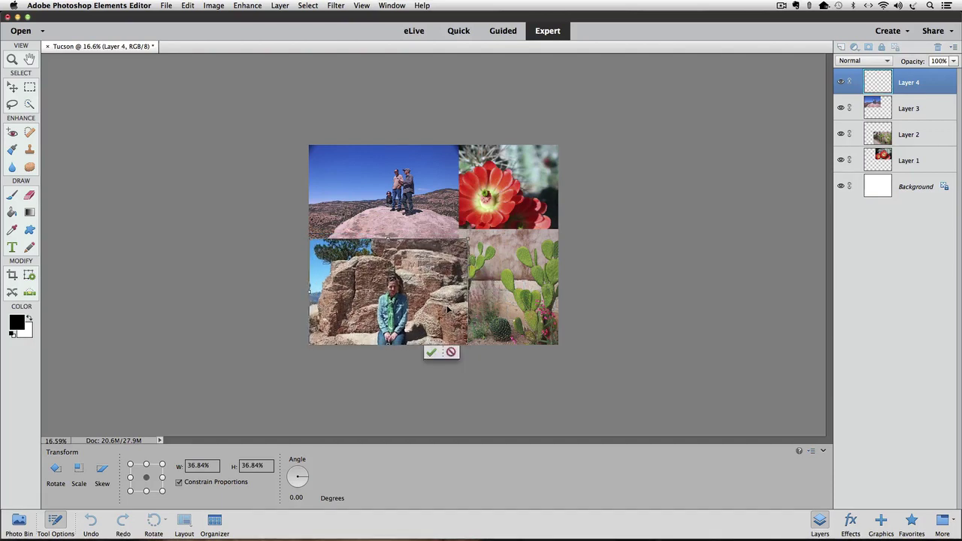
left_click(431, 352)
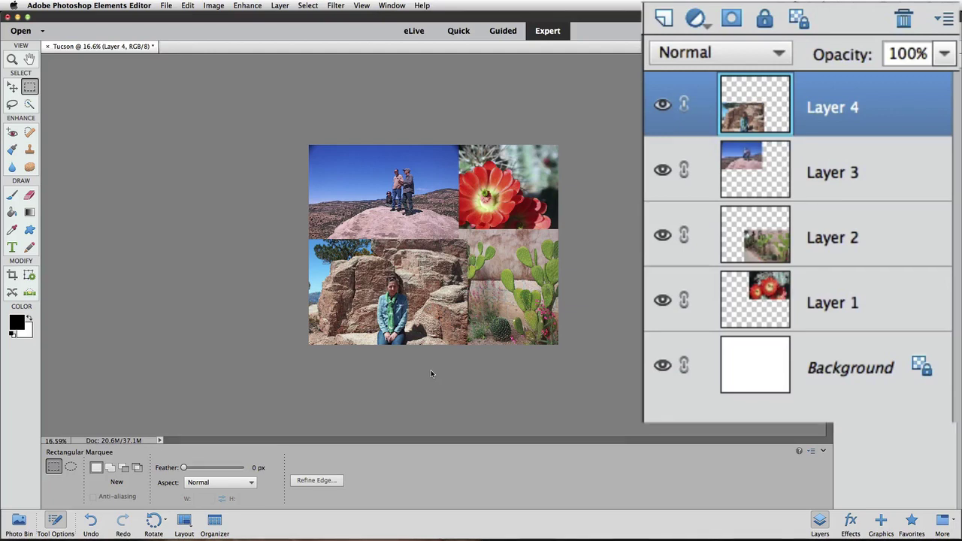
Step: Rename Layer 4 with the pictured woman's first name and Layer 3 as MountLemmon
double_click(832, 109)
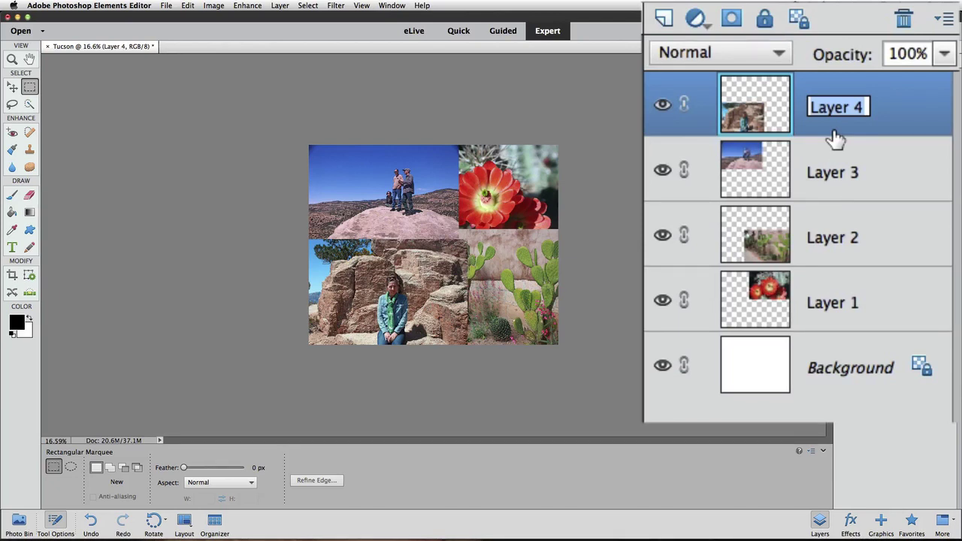
type("Linda")
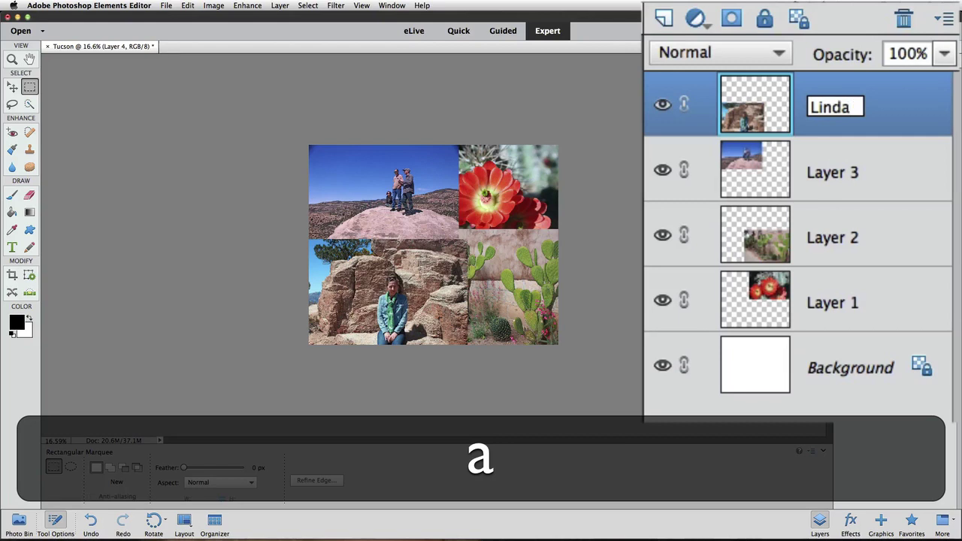
key("Return")
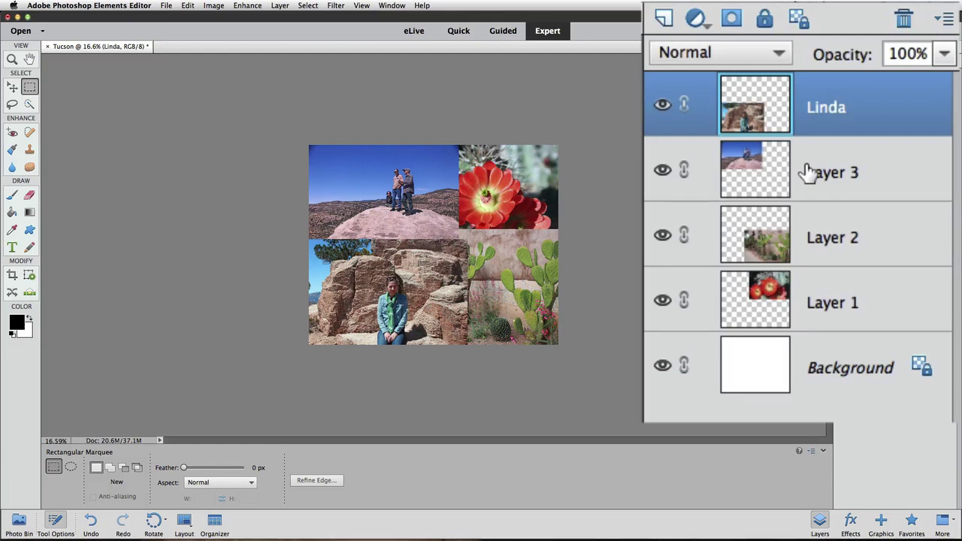
double_click(816, 171)
type("Mount")
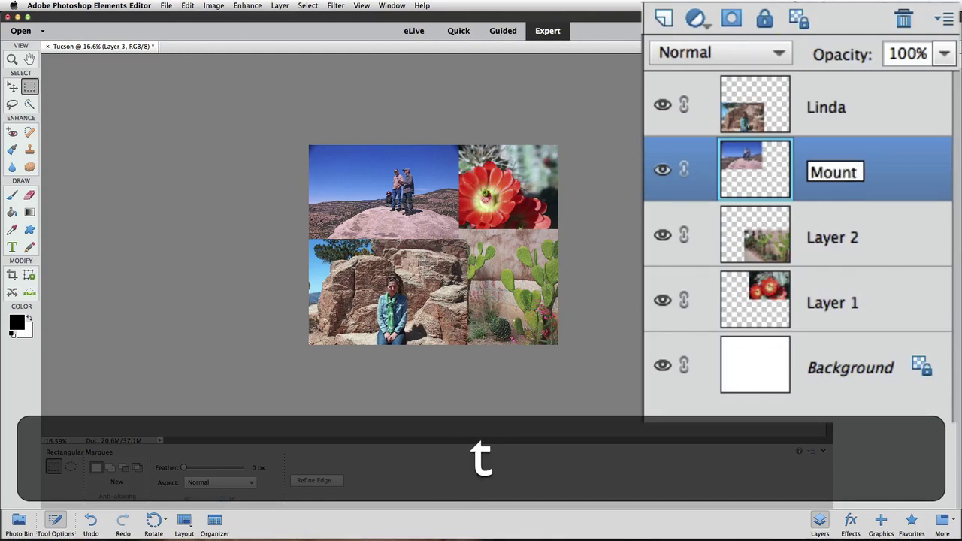
type("Lemmon")
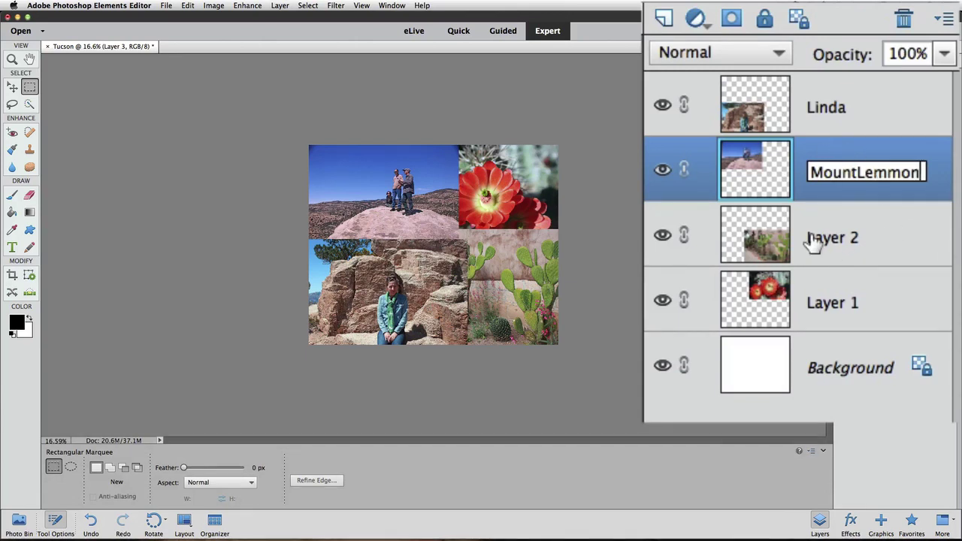
key("Return")
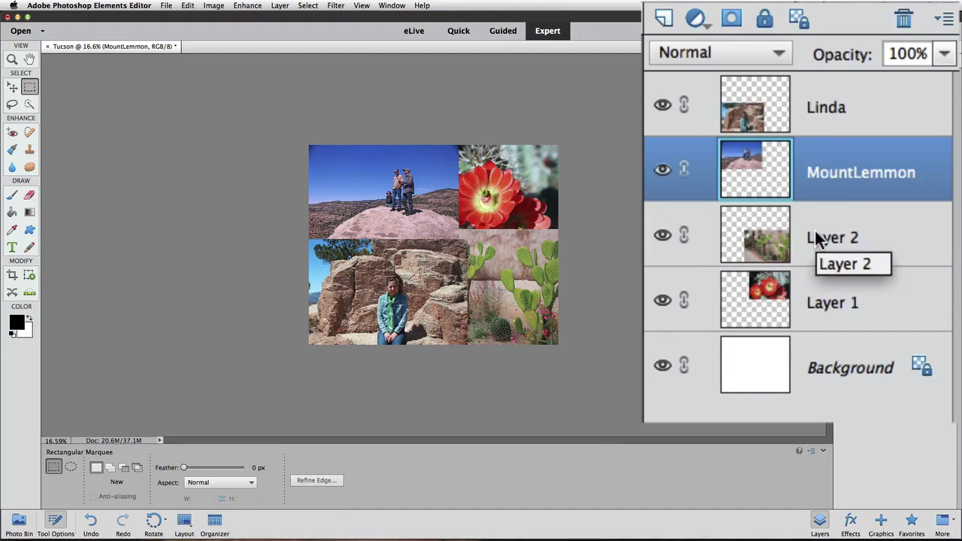
Step: Rename Layer 2 as garden and Layer 1 as flowers
double_click(817, 238)
type("garden")
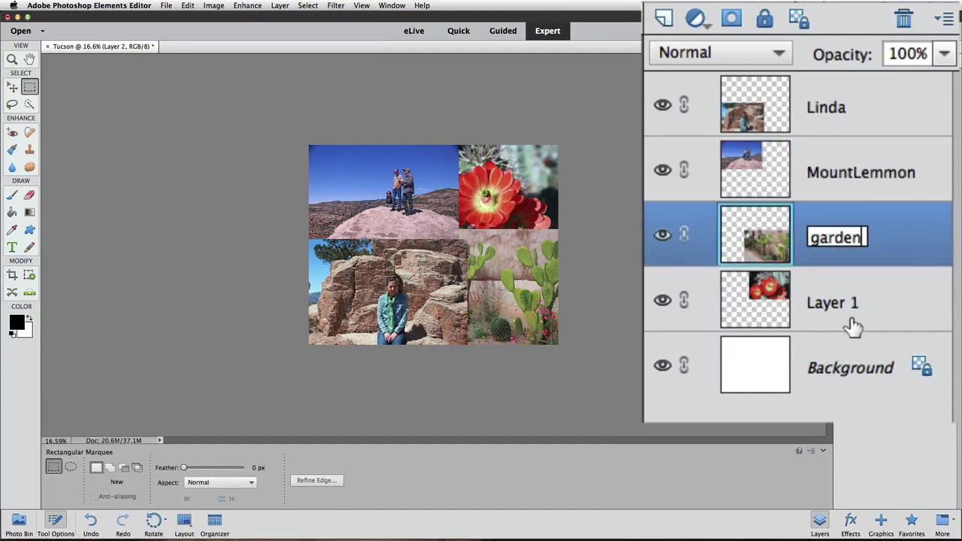
left_click(841, 311)
double_click(840, 310)
type("flowers")
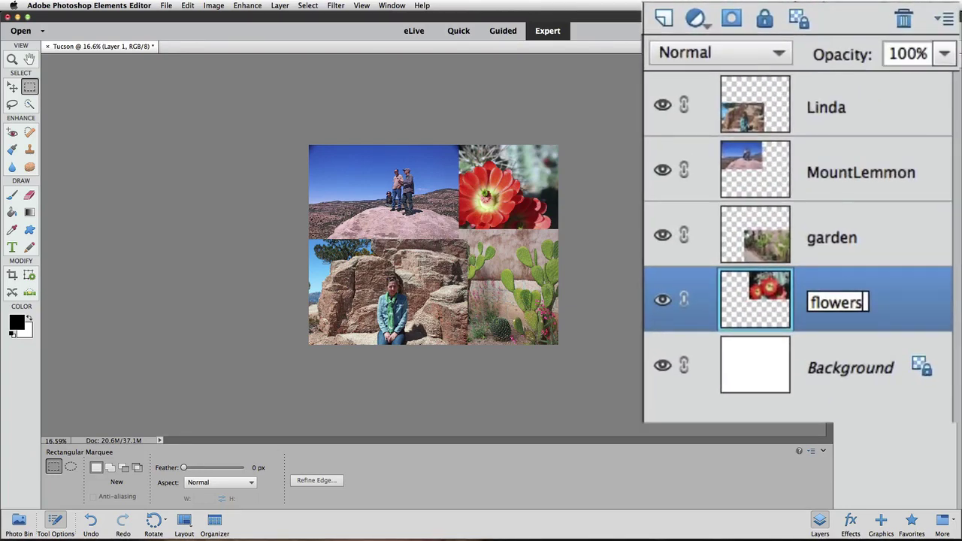
key("Return")
Step: Swap the photo of the woman by the rocks with the flowers photo, placing her upper-right and the flowers lower-left on the canvas
left_click(801, 111)
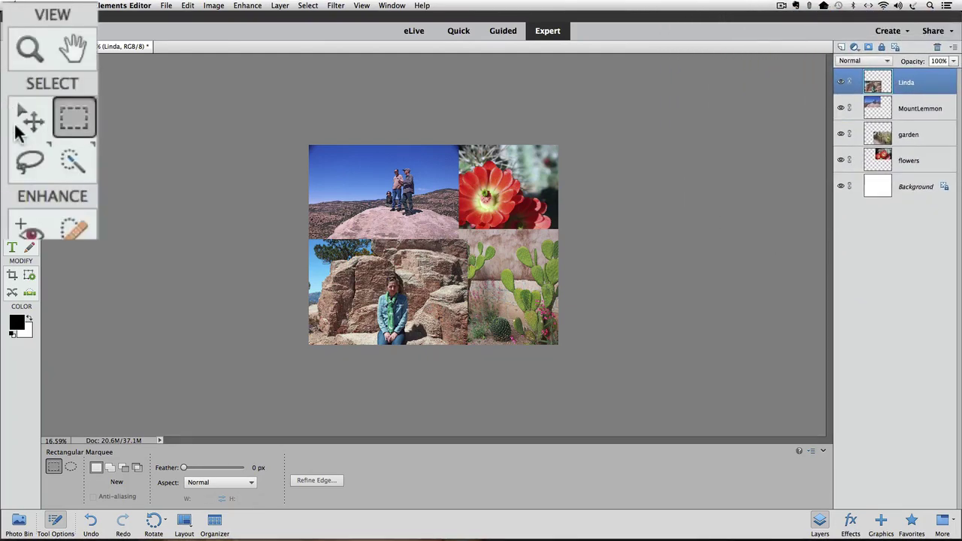
left_click(35, 121)
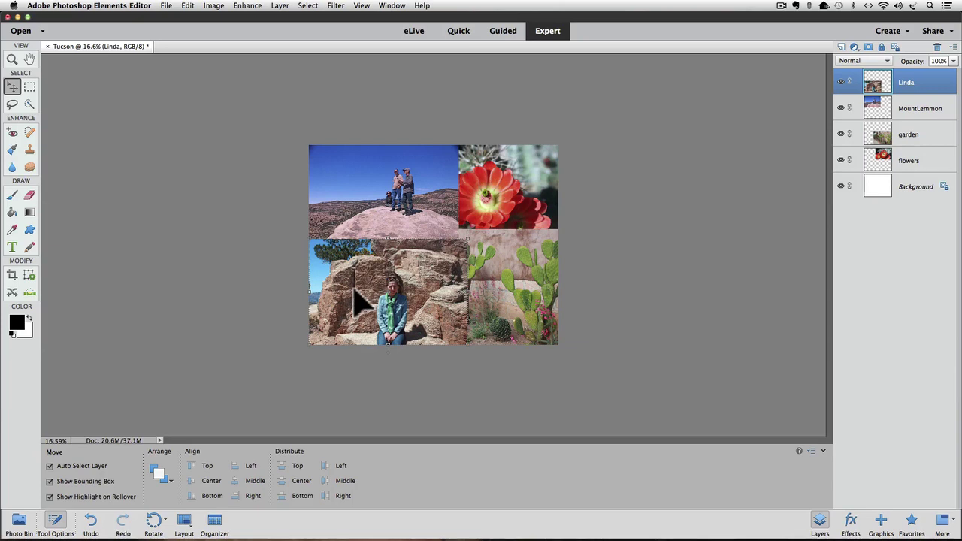
left_click_drag(354, 289, 371, 271)
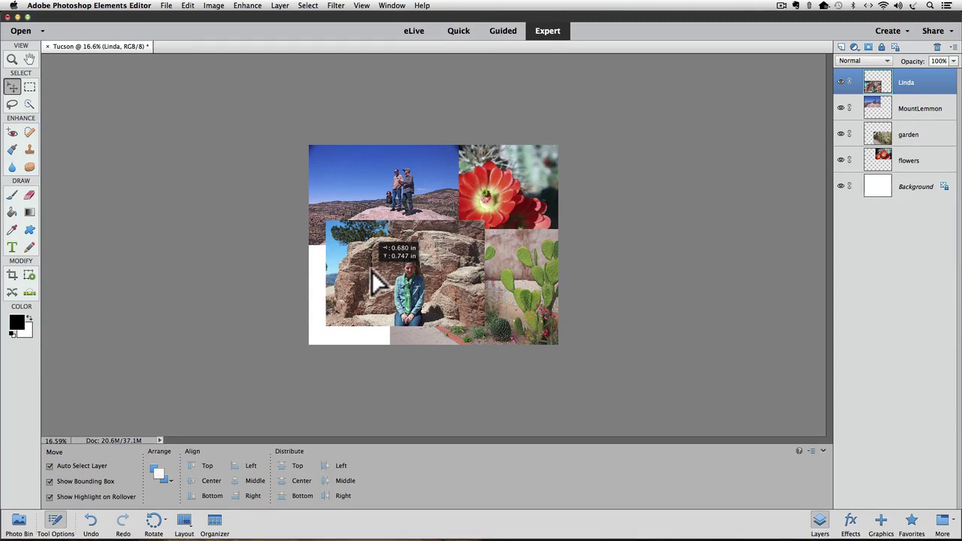
left_click_drag(371, 271, 400, 242)
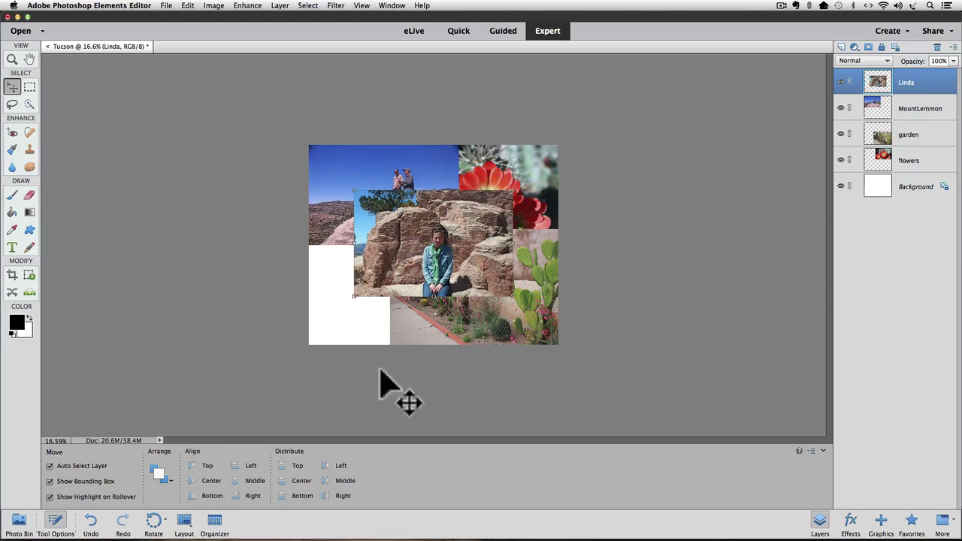
left_click(919, 163)
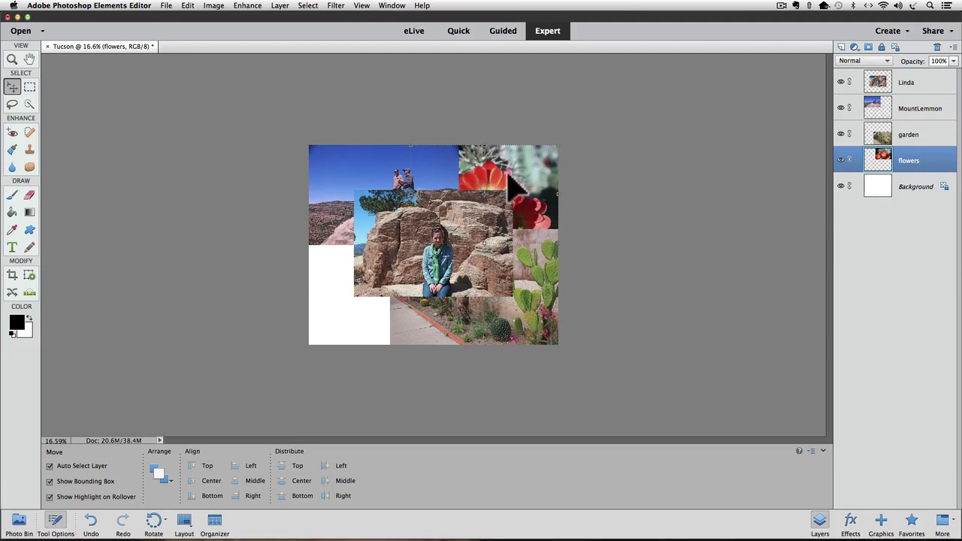
left_click_drag(508, 174, 450, 261)
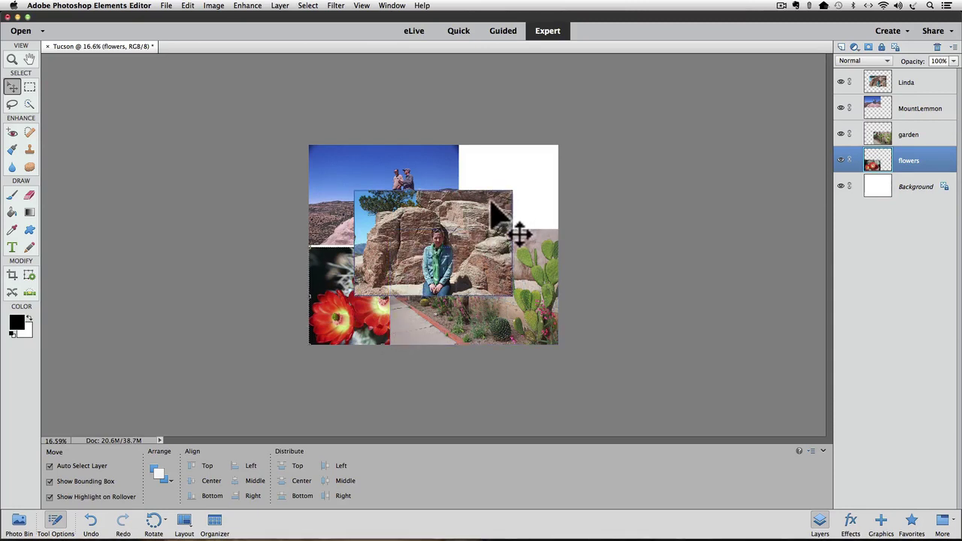
left_click(905, 83)
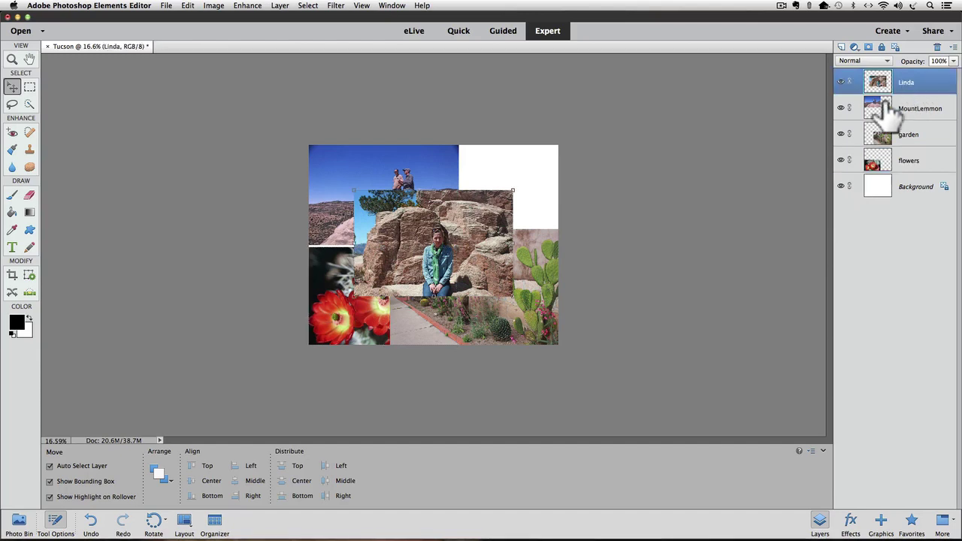
left_click_drag(488, 215, 526, 167)
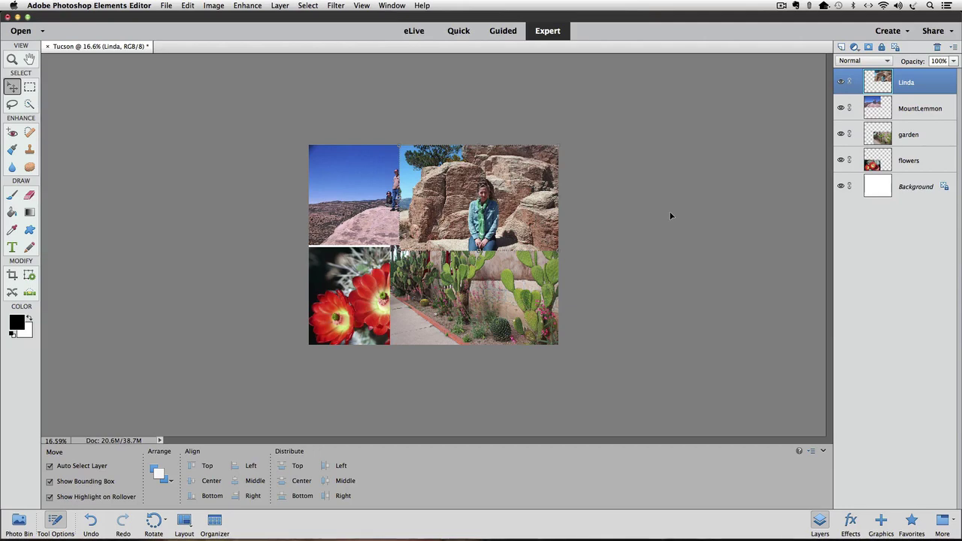
Step: Raise the flowers layer above the garden layer and return it to directly below garden
left_click_drag(879, 134, 880, 136)
left_click_drag(758, 247, 784, 210)
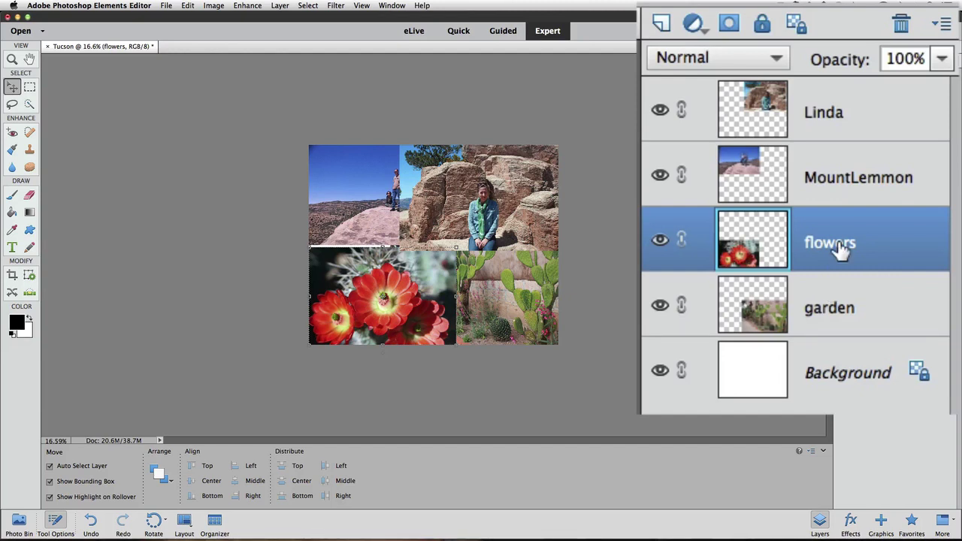
left_click_drag(842, 265, 848, 335)
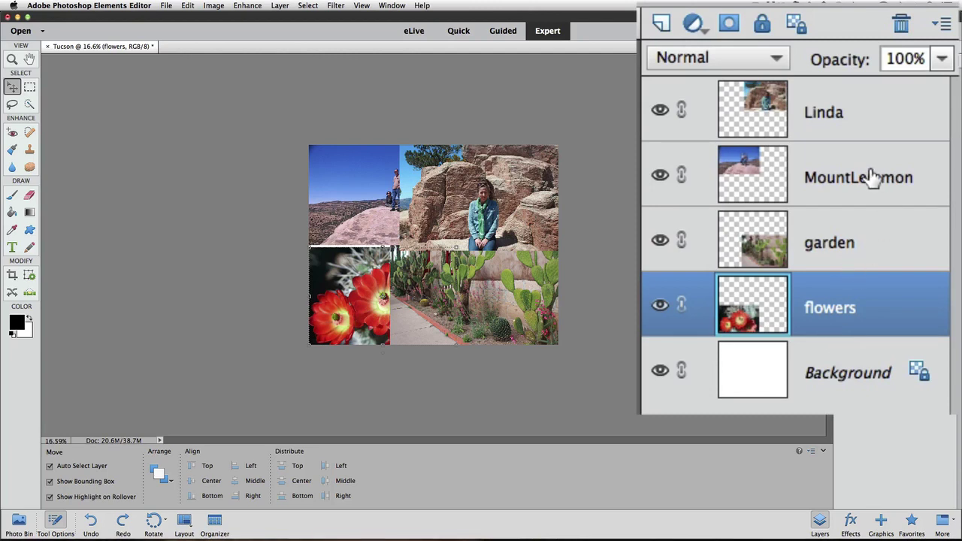
Step: Move the MountLemmon layer to the top of the layer stack, above the layer of the woman by the rocks
left_click_drag(872, 177, 844, 87)
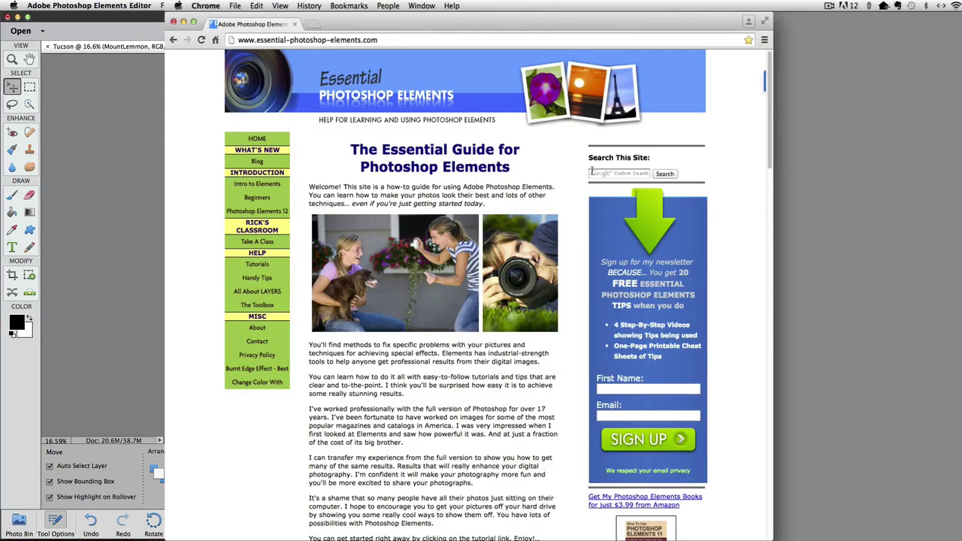
Step: In Chrome, search the Essential Photoshop Elements site for "layer mask" and open the article "Layer Masks In Photoshop Elements Clearly Explained"
left_click(594, 172)
type("la")
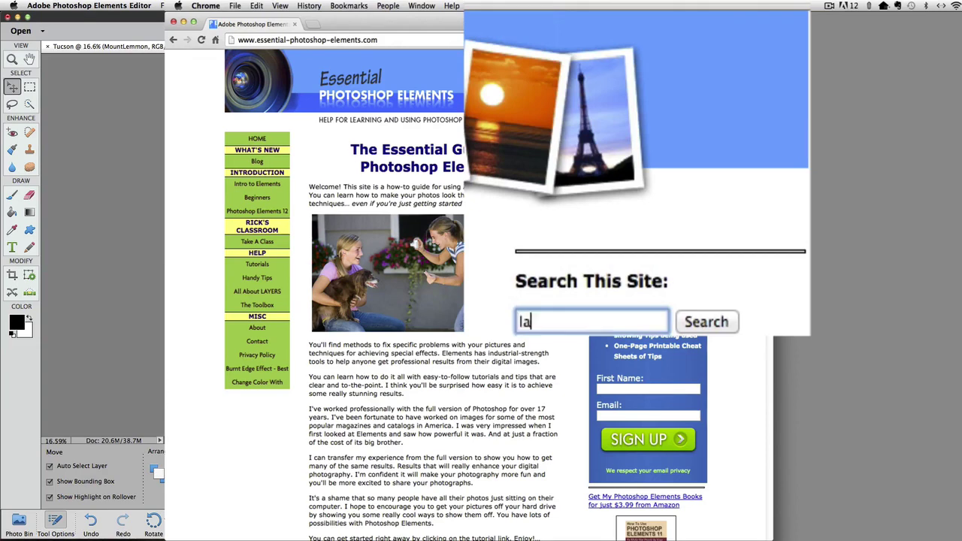
type("yer mask")
left_click(699, 320)
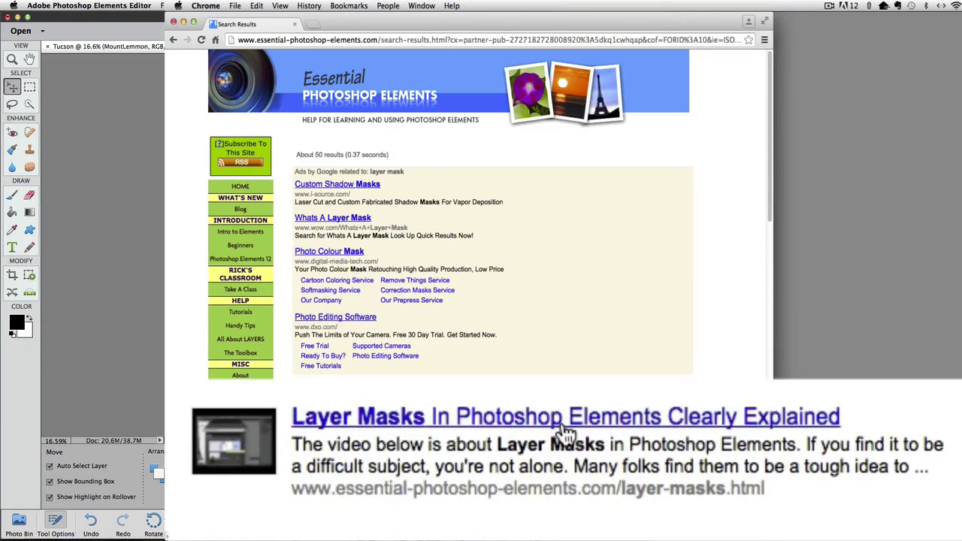
left_click(567, 432)
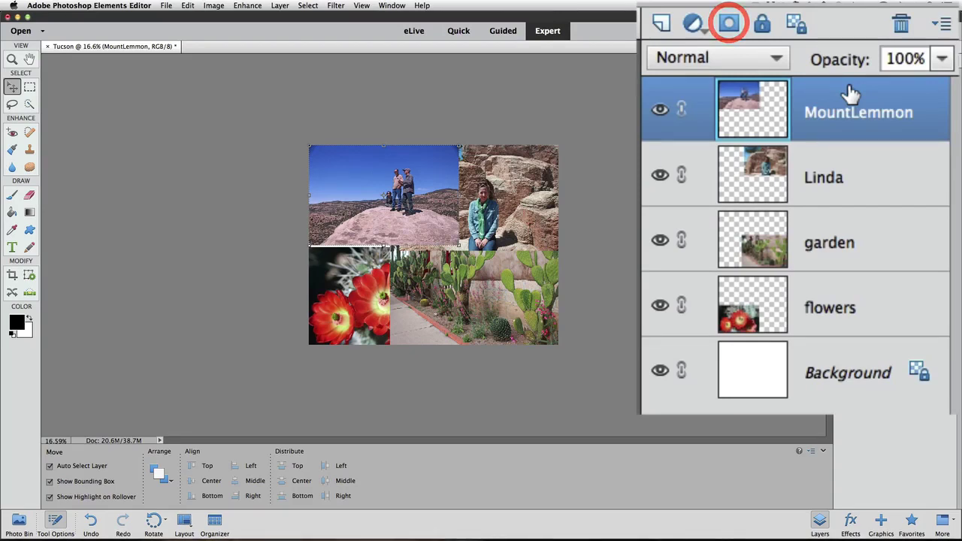
Step: Add a layer mask to the MountLemmon layer and choose the soft 35 px tip from Basic Brushes for the Brush tool
left_click(734, 31)
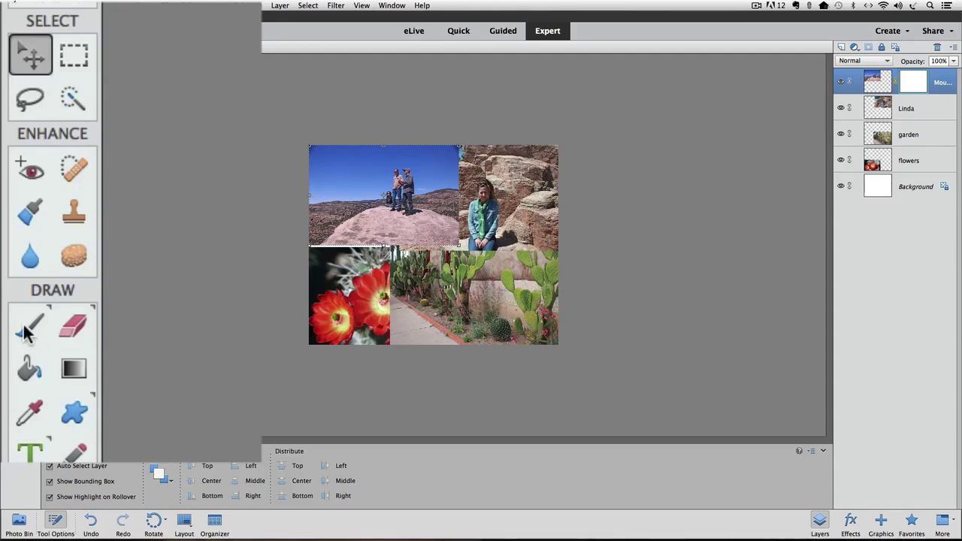
left_click(13, 195)
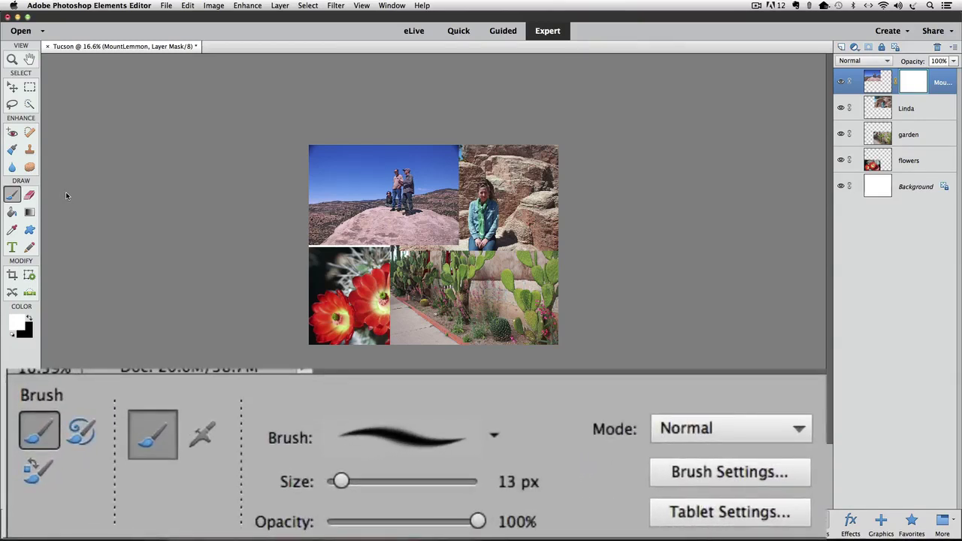
left_click(83, 438)
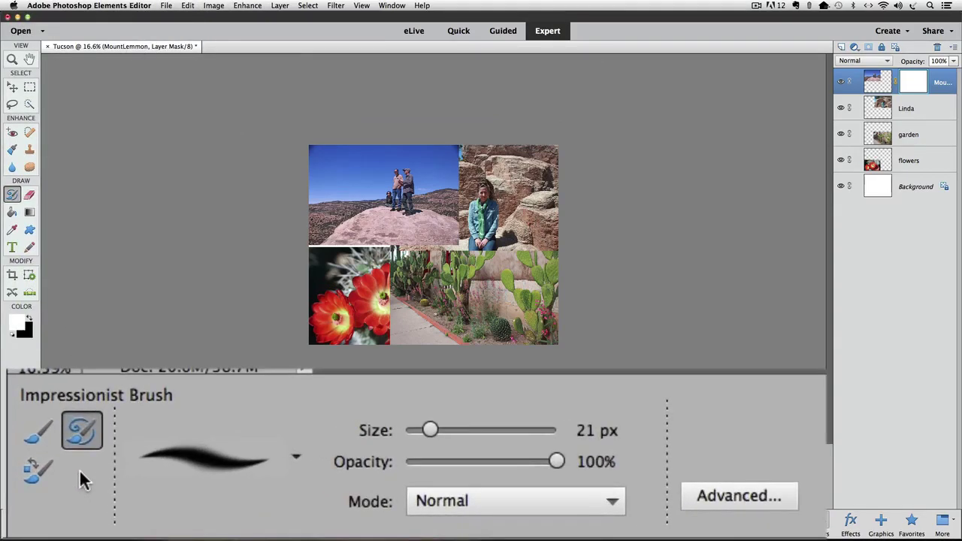
left_click(30, 447)
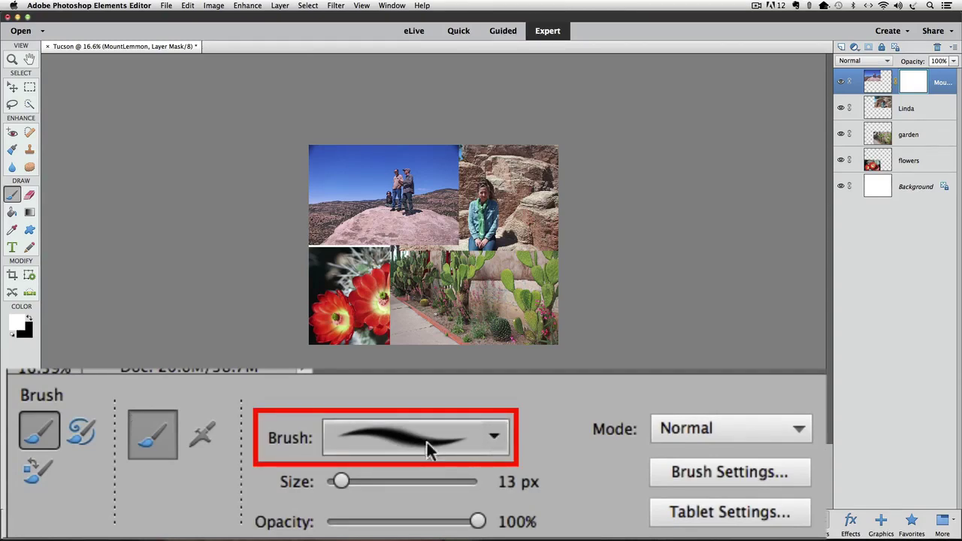
left_click(209, 470)
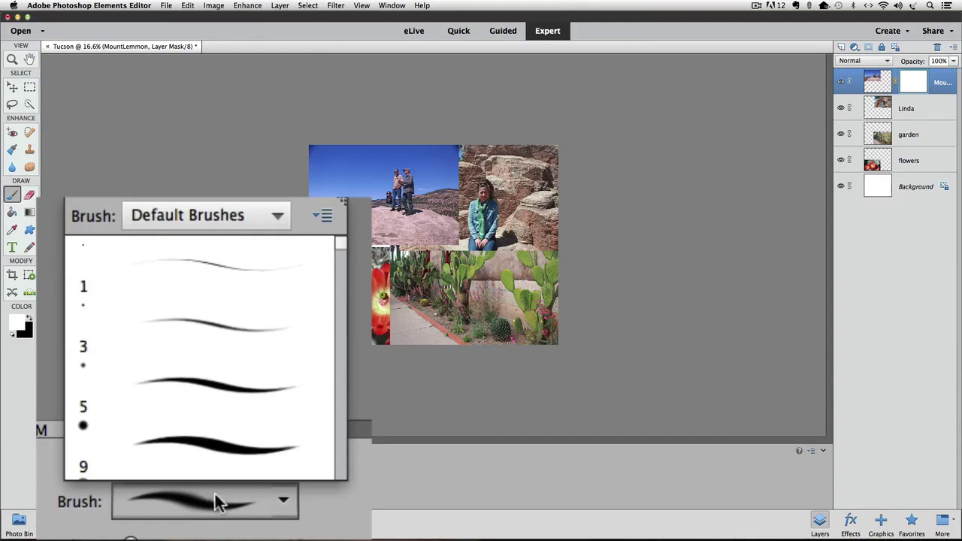
left_click(245, 214)
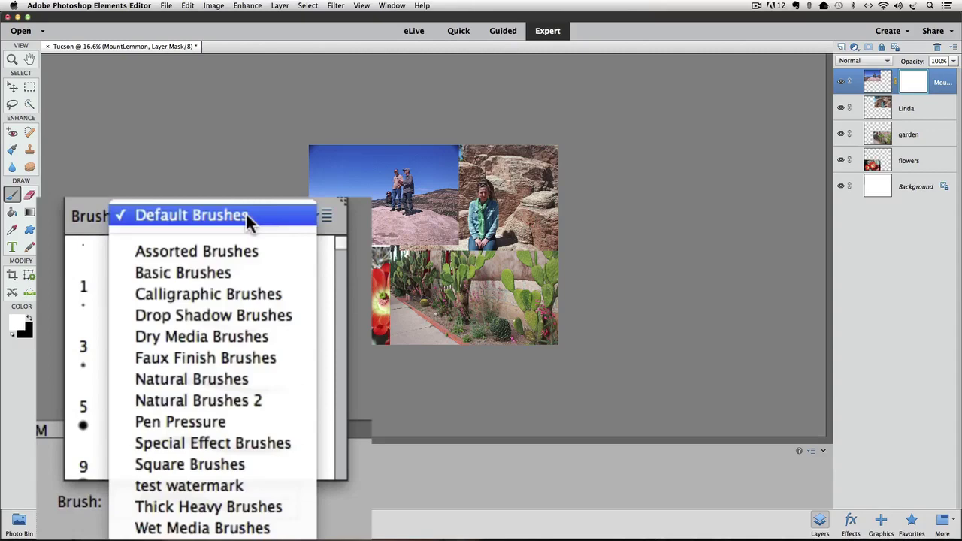
left_click(240, 273)
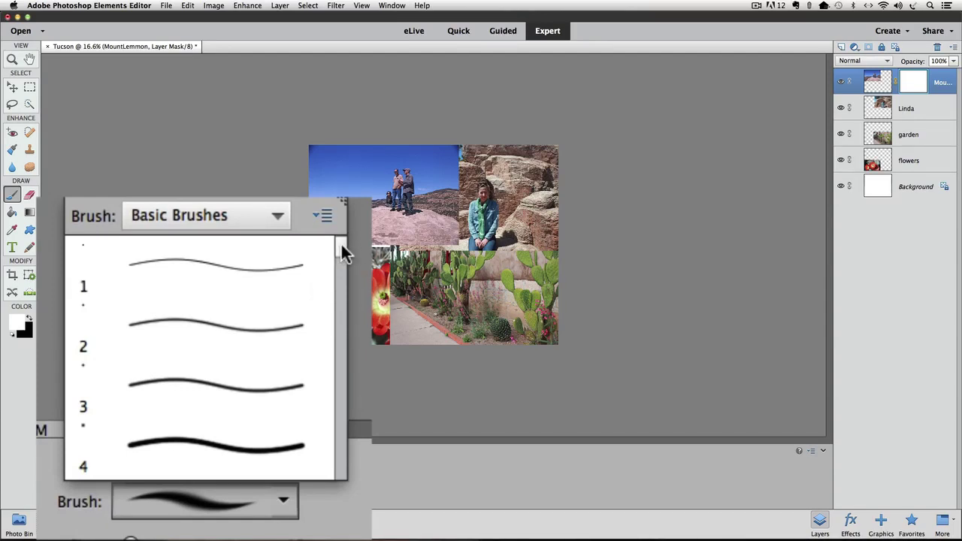
scroll(338, 249, "down", 2)
left_click_drag(338, 248, 341, 356)
left_click_drag(341, 378, 340, 426)
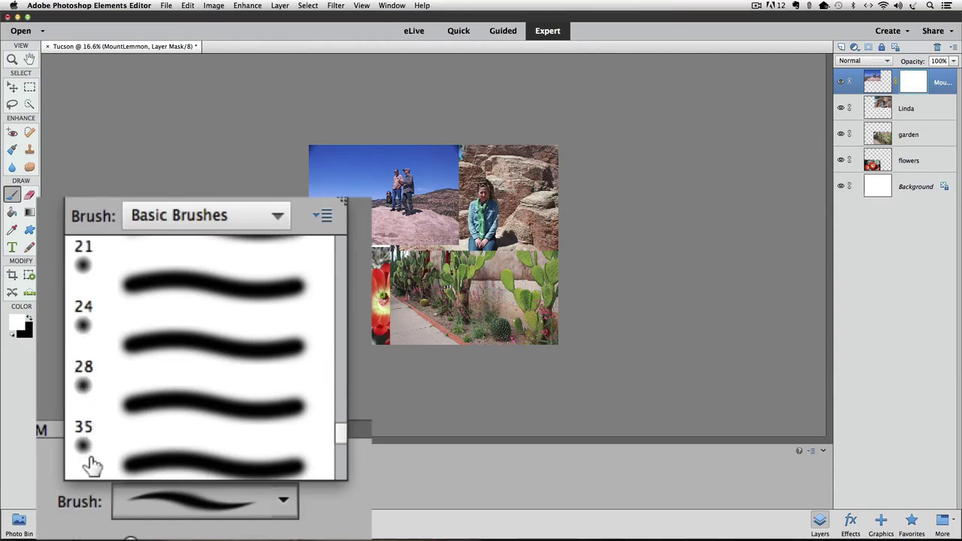
left_click(174, 404)
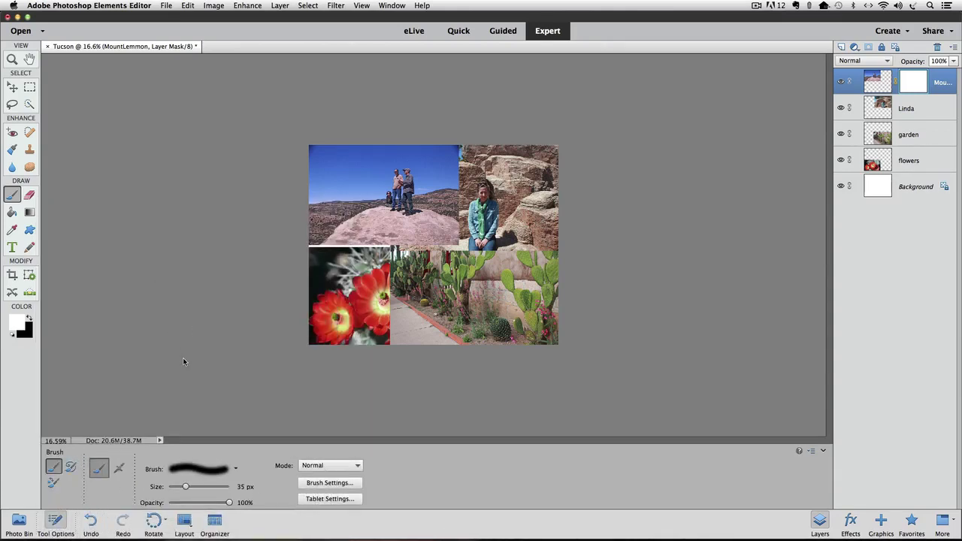
Step: Paint black with an enlarged soft brush on the MountLemmon layer mask along the photo's right edge, blending it into the woman's photo
key("super")
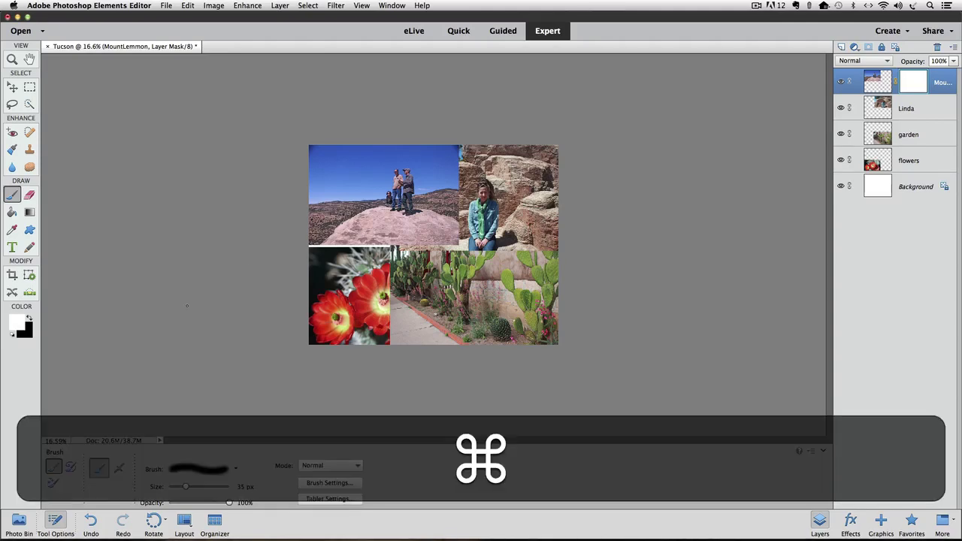
key("super+equal")
key("super+equal")
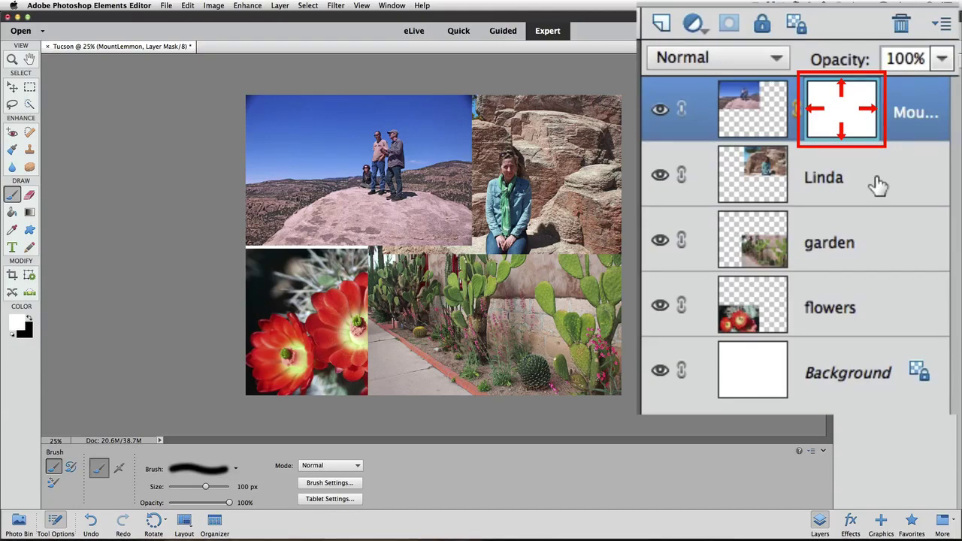
left_click(763, 113)
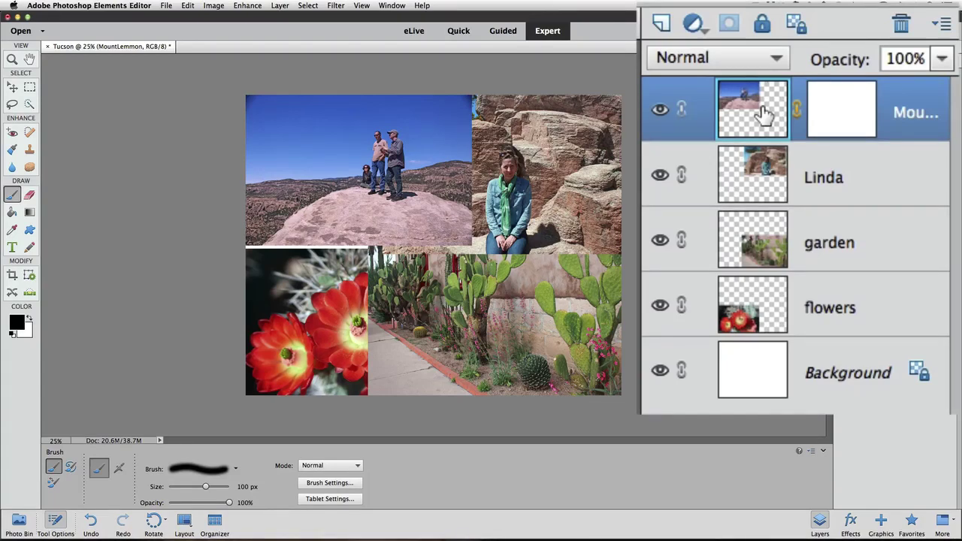
left_click(827, 116)
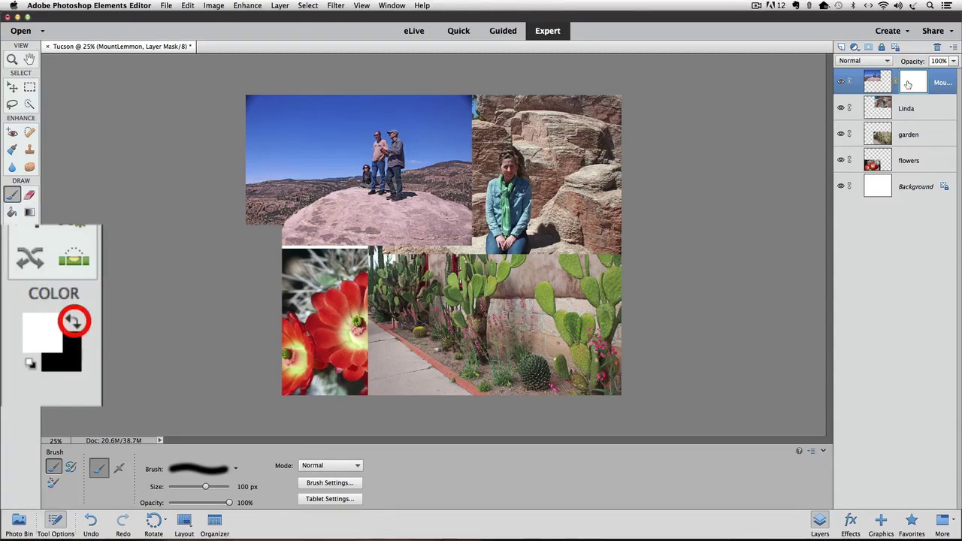
left_click(73, 321)
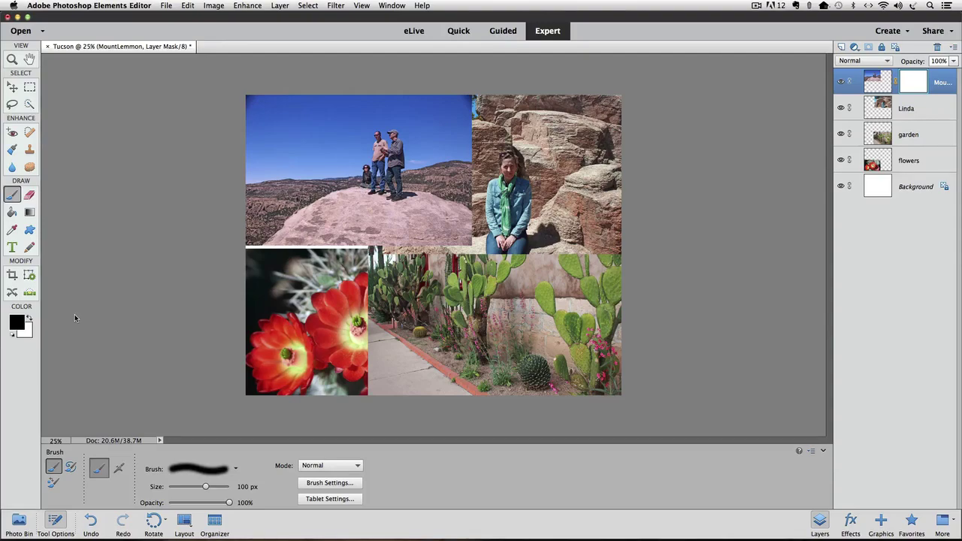
key("bracketright")
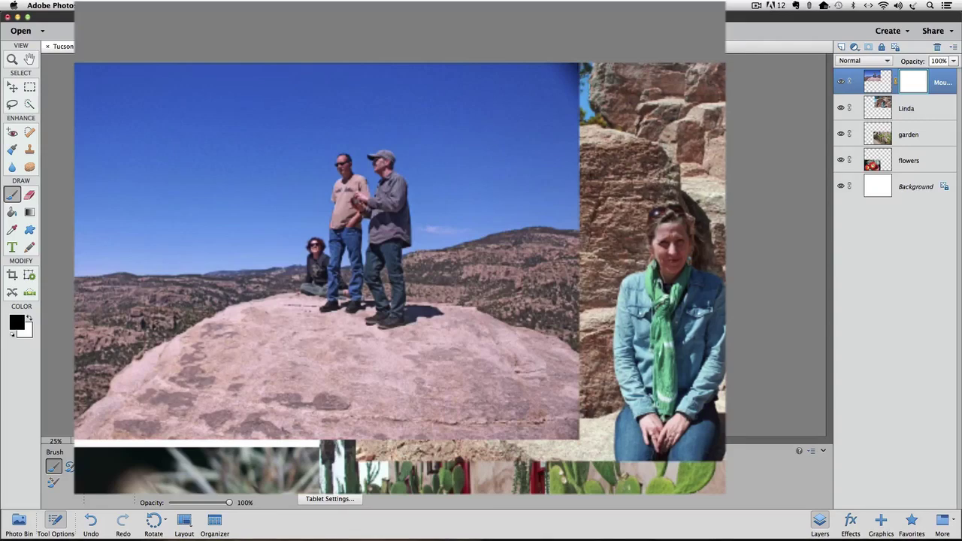
left_click(578, 58)
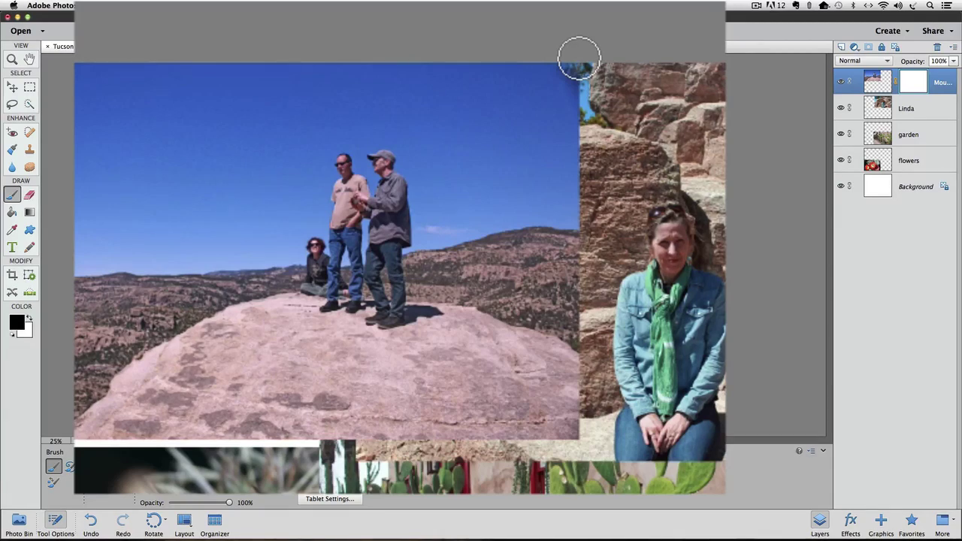
mouse_move(579, 58)
left_mouse_down()
mouse_move(564, 182)
mouse_move(568, 472)
left_mouse_up()
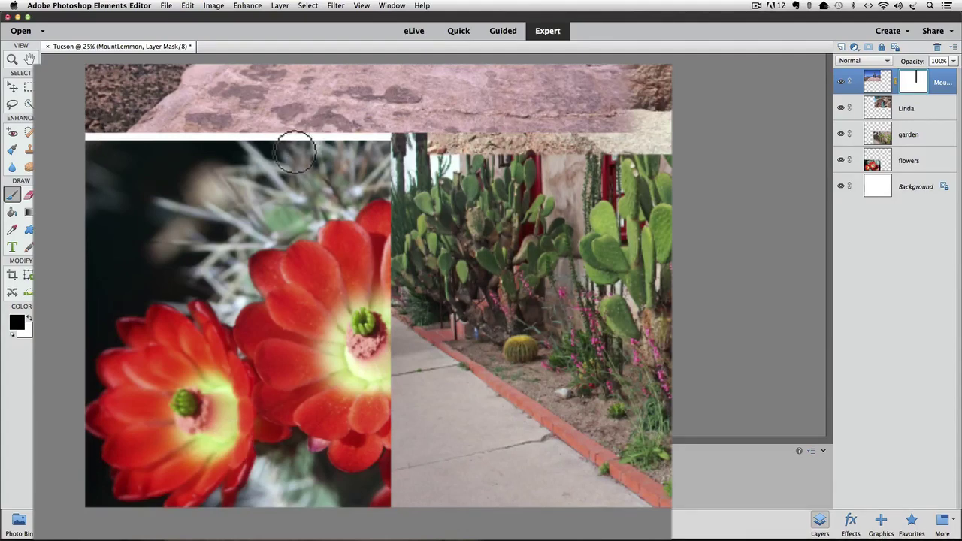
Step: Move the flowers photo up slightly and enlarge it proportionally to close the white gap below the MountLemmon photo
left_click(11, 88)
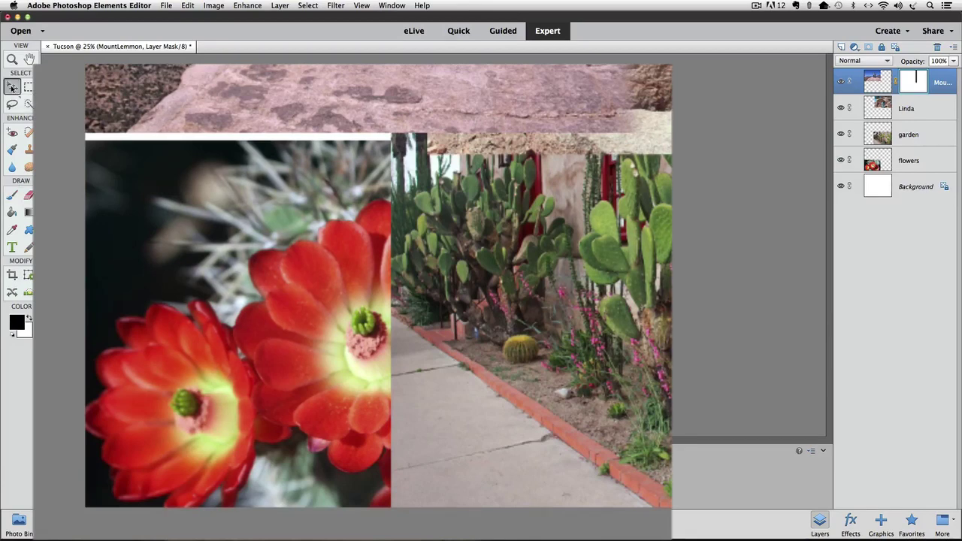
left_click(907, 159)
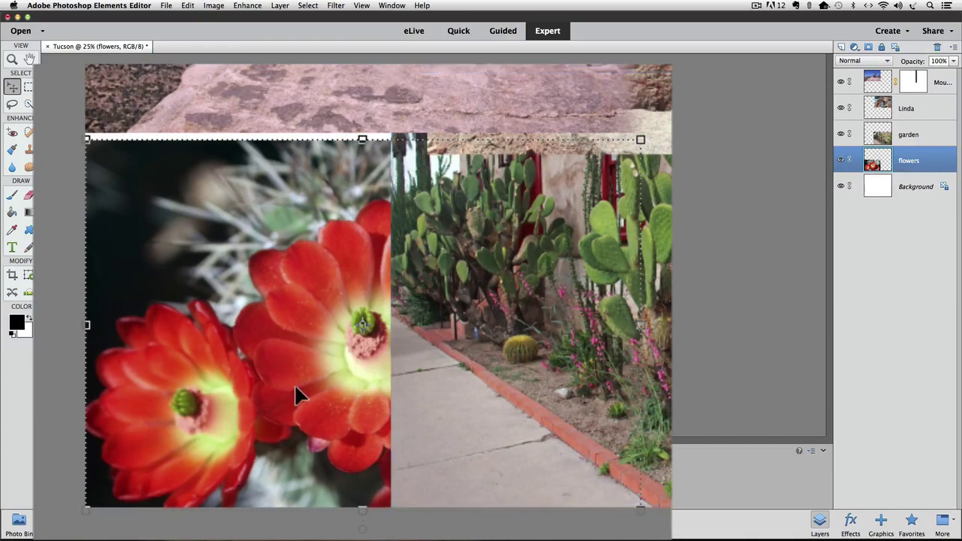
mouse_move(296, 393)
left_mouse_down()
mouse_move(298, 364)
mouse_move(296, 392)
left_mouse_up()
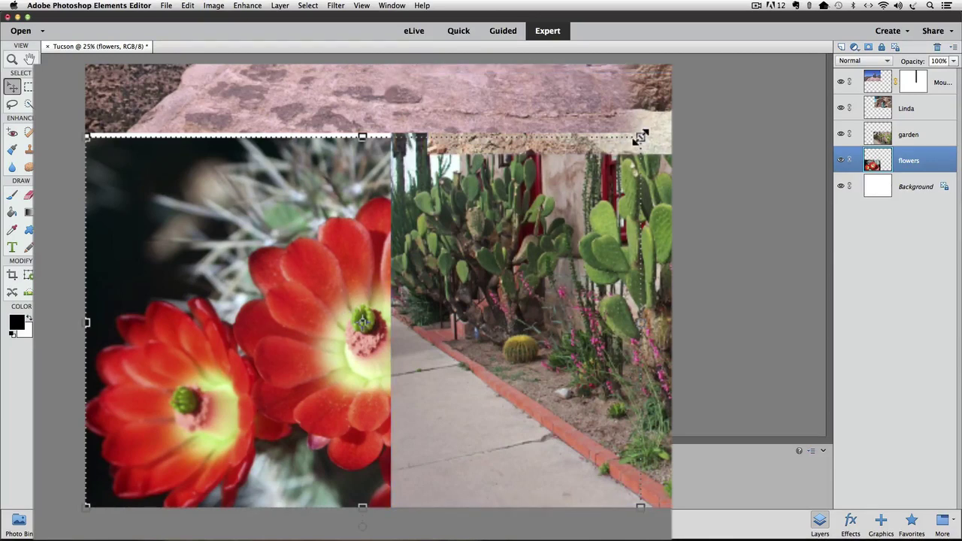
left_click_drag(639, 137, 651, 112)
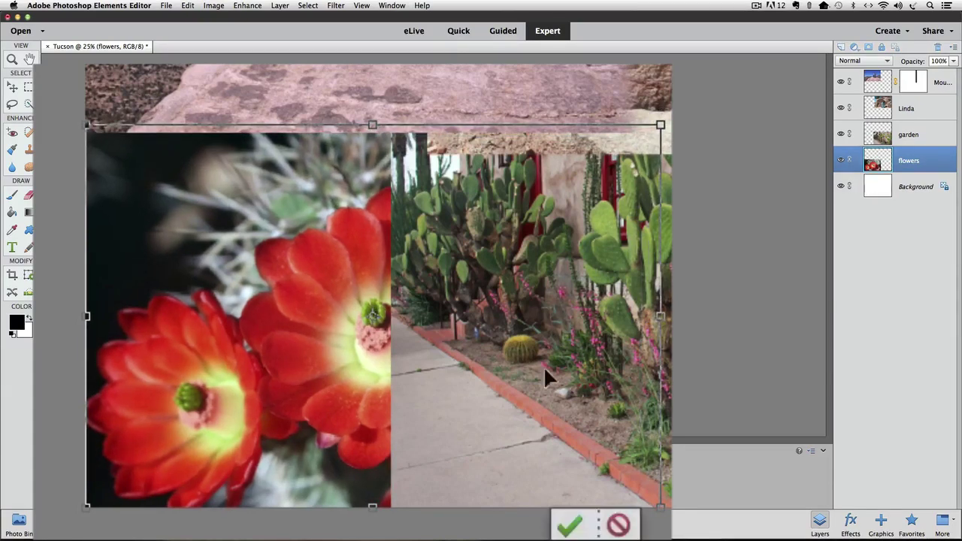
left_click(570, 527)
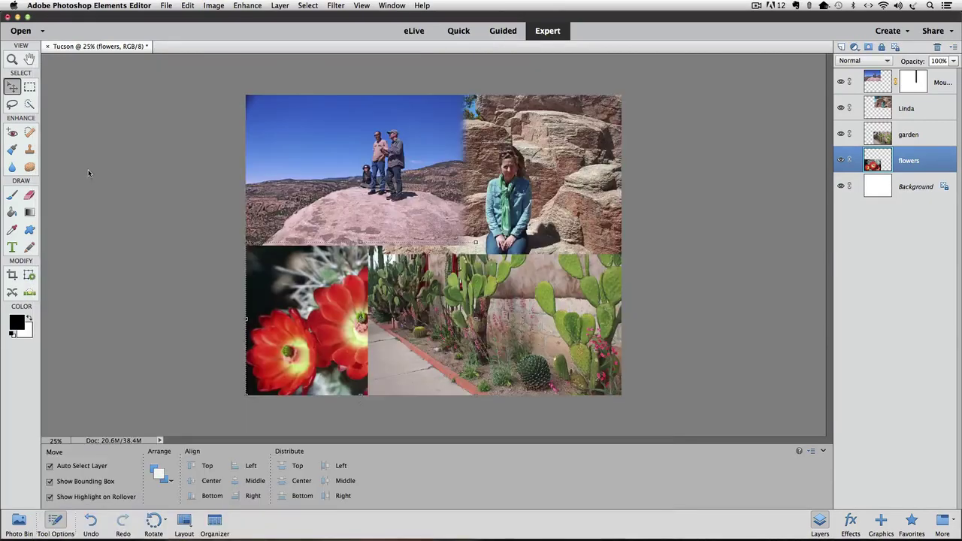
Step: Try brushing a straight black stroke along the top edge of the flowers photo on the flowers layer, and undo it
left_click(12, 195)
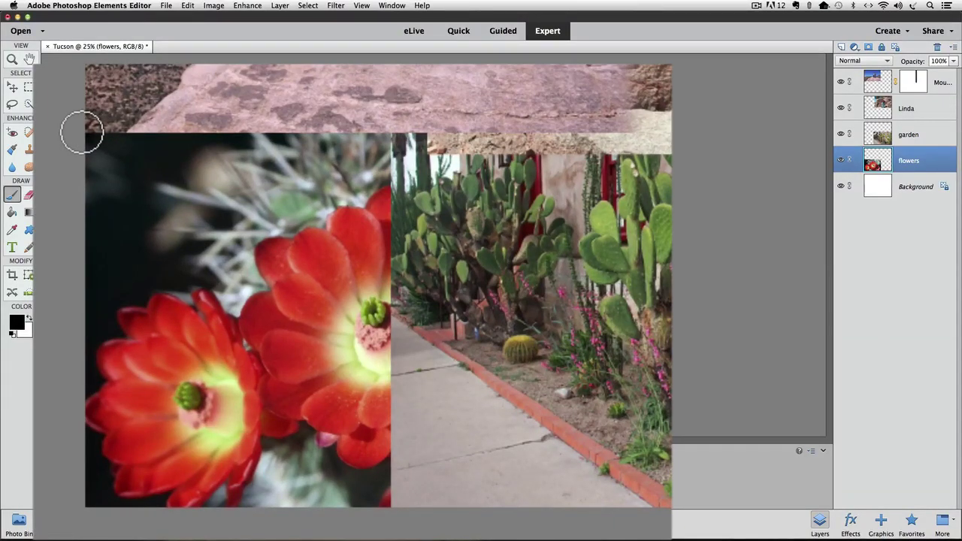
key("shift")
left_click_drag(197, 131, 361, 122)
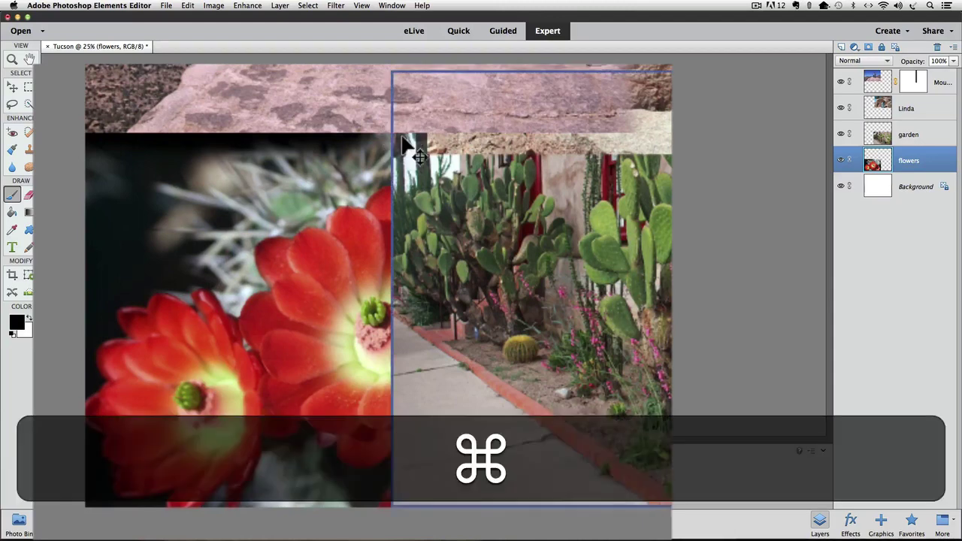
key("super+z")
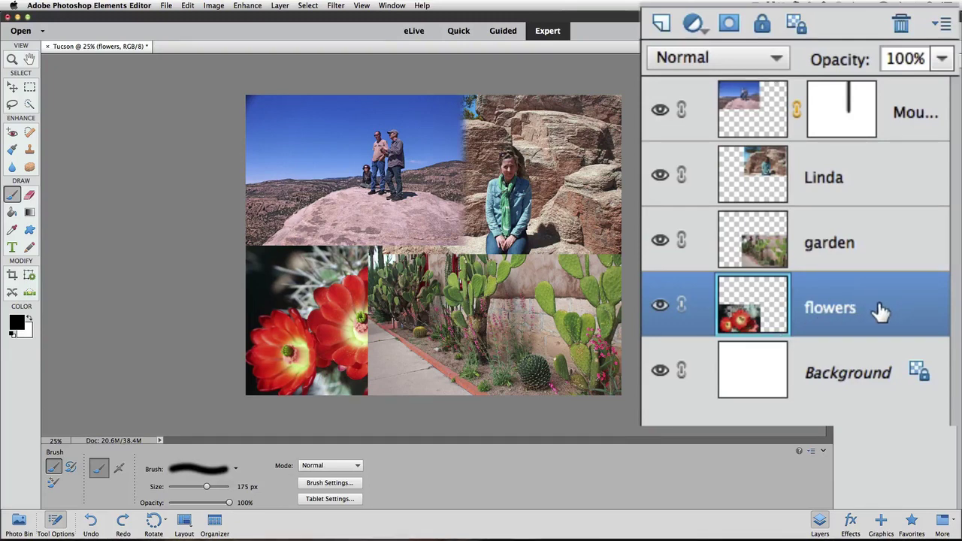
Step: Try painting black straight strokes with the 175 px soft brush on the MountLemmon layer mask along the photo's bottom edge
left_click(832, 122)
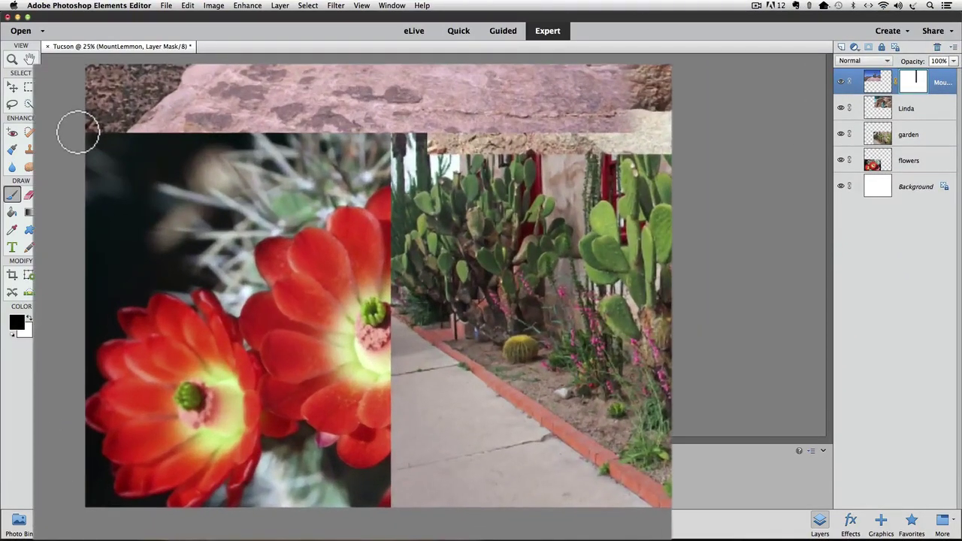
left_click(78, 132)
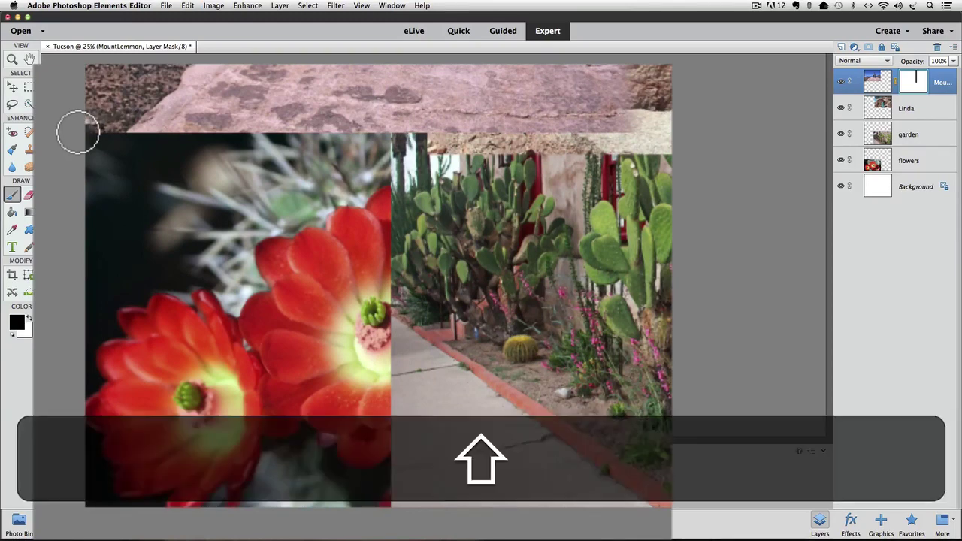
left_click(407, 137, "shift")
left_click(671, 134, "shift")
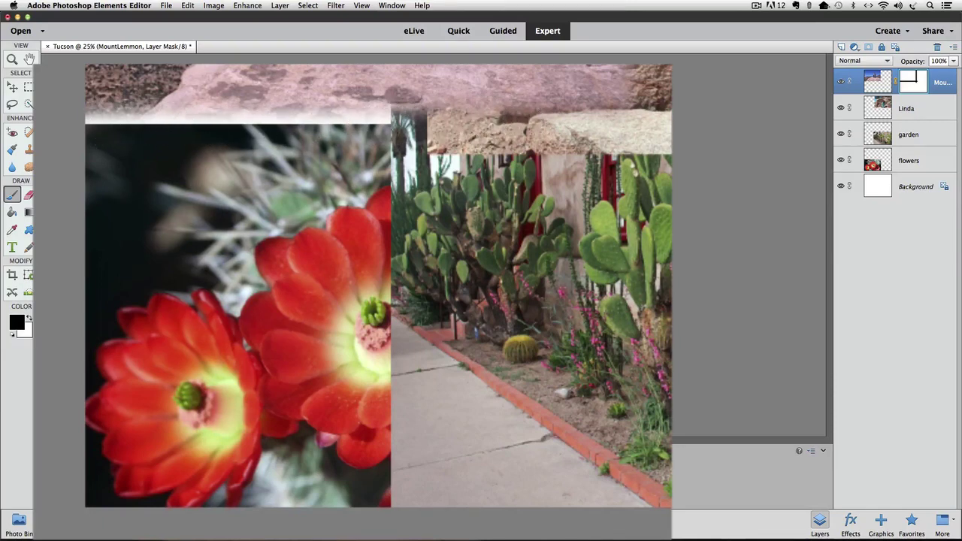
key("super+2")
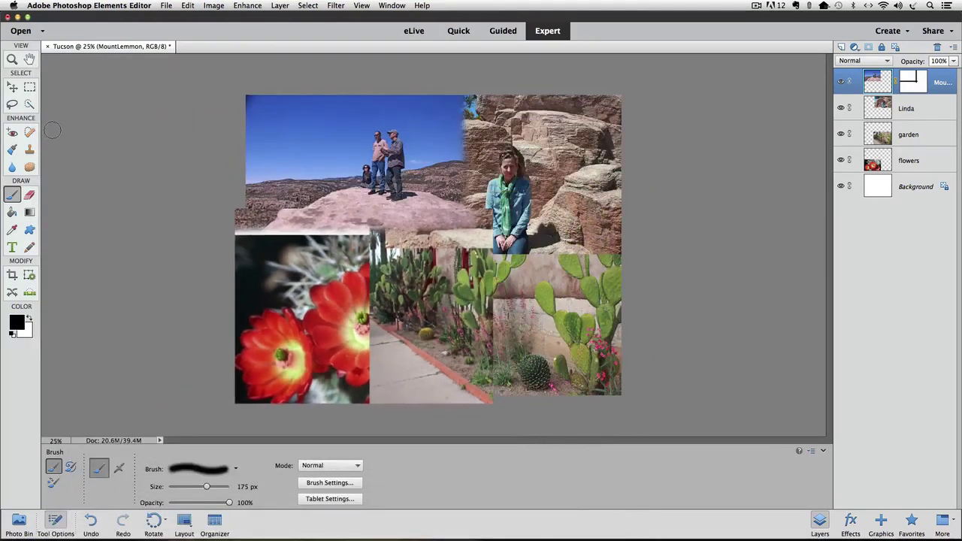
Step: Undo the brush strokes along the bottom edge of the MountLemmon layer mask
left_click(13, 89)
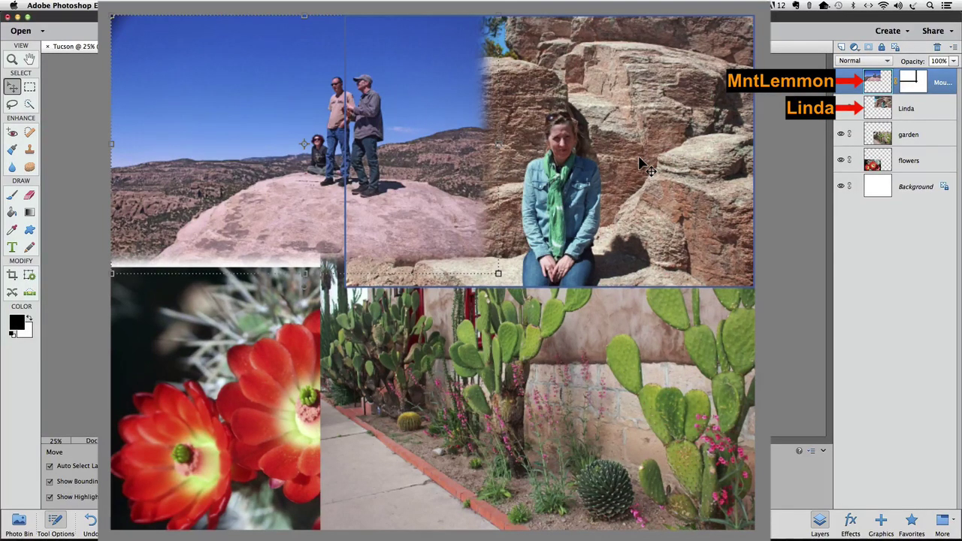
left_click(162, 450)
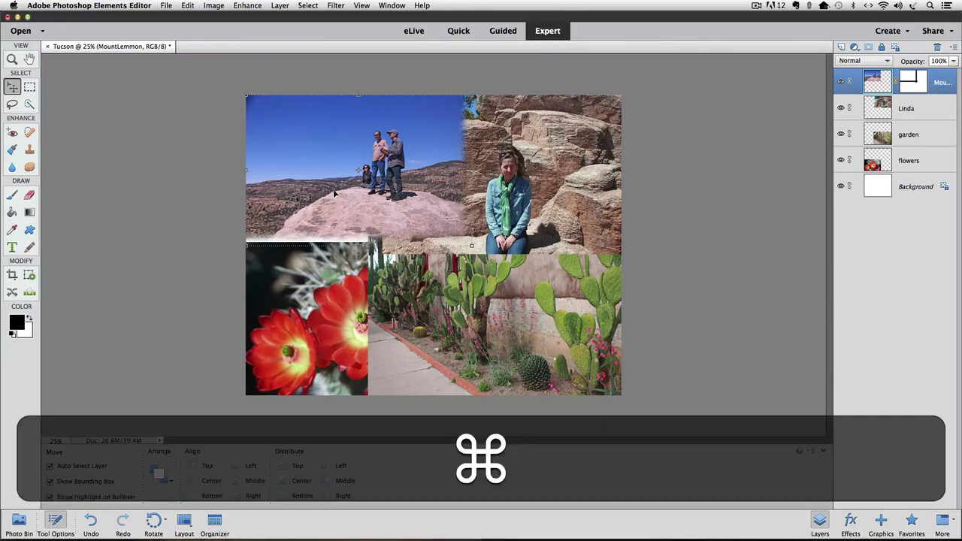
key("super+z")
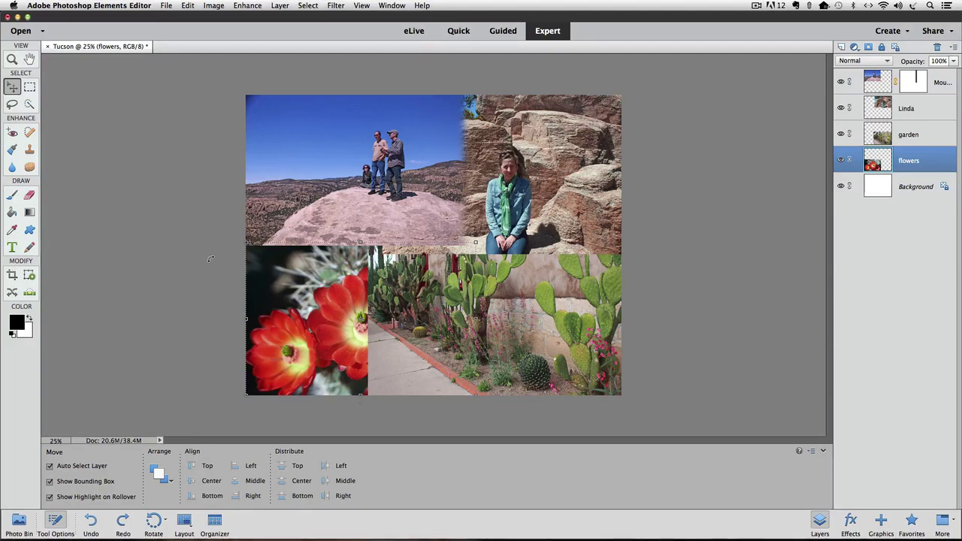
Step: Reduce the Brush tool's size to 60 px
key("b")
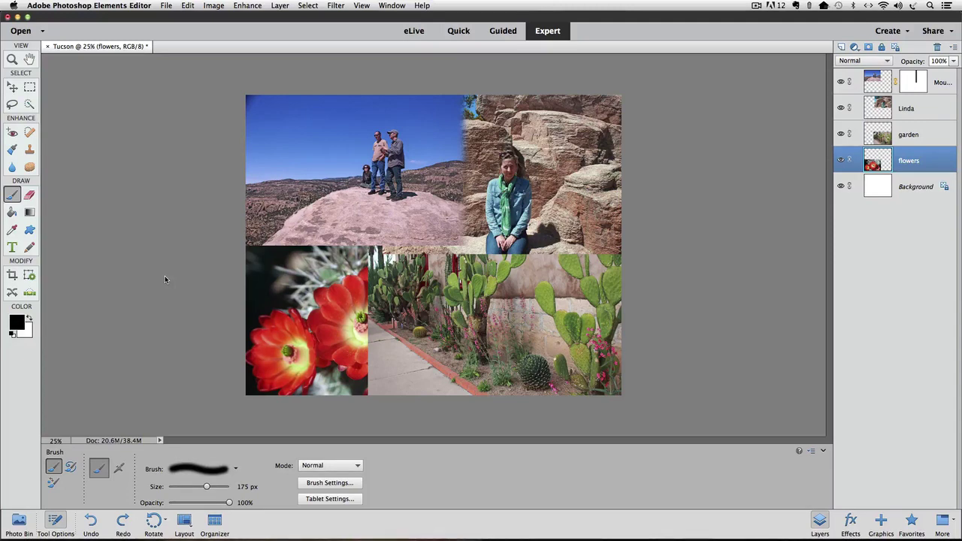
key("bracketleft")
key("bracketleft")
key("bracketleft")
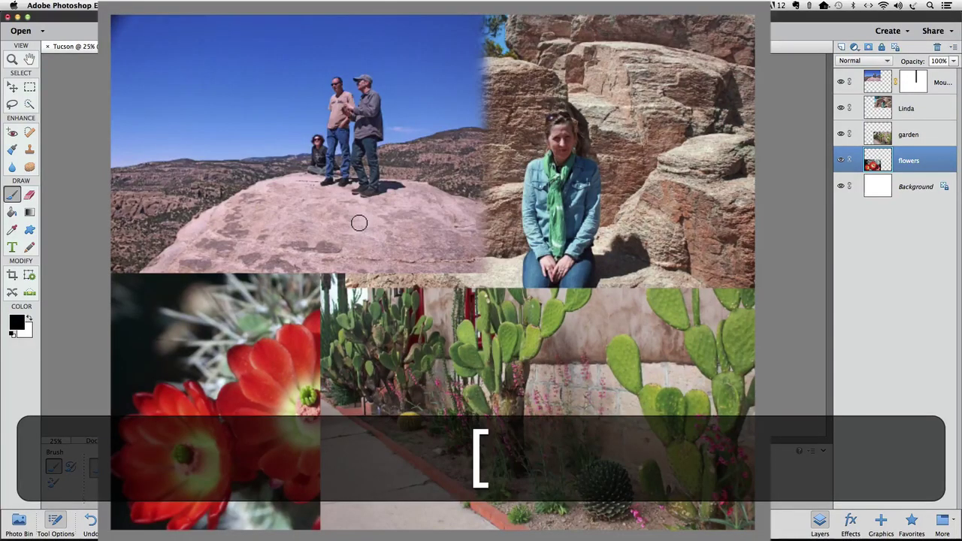
key("bracketleft")
key("bracketleft")
key("bracketleft")
key("bracketleft")
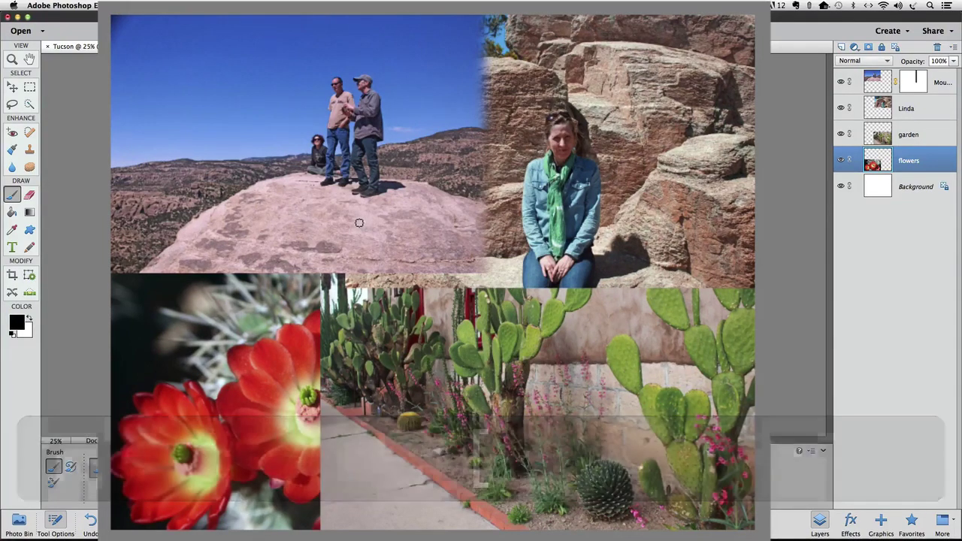
key("bracketright")
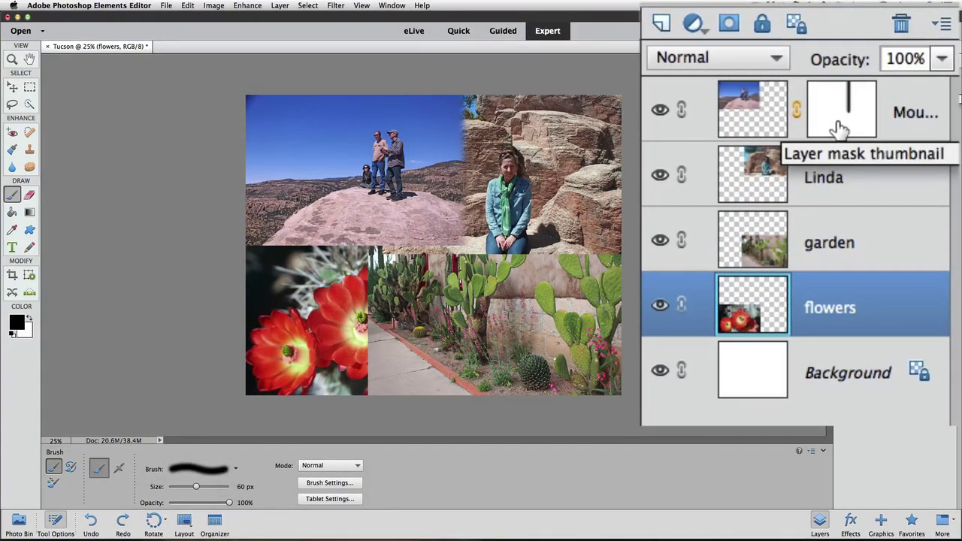
Step: Try a straight 60 px black stroke on the MountLemmon layer mask along the photo's bottom edge, and undo it
left_click(840, 129)
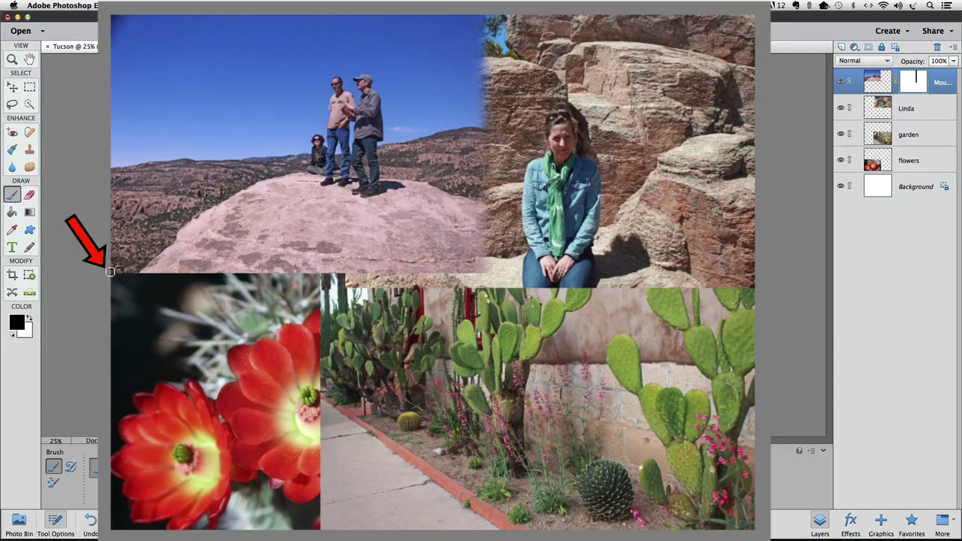
key("shift")
left_click_drag(109, 270, 541, 276)
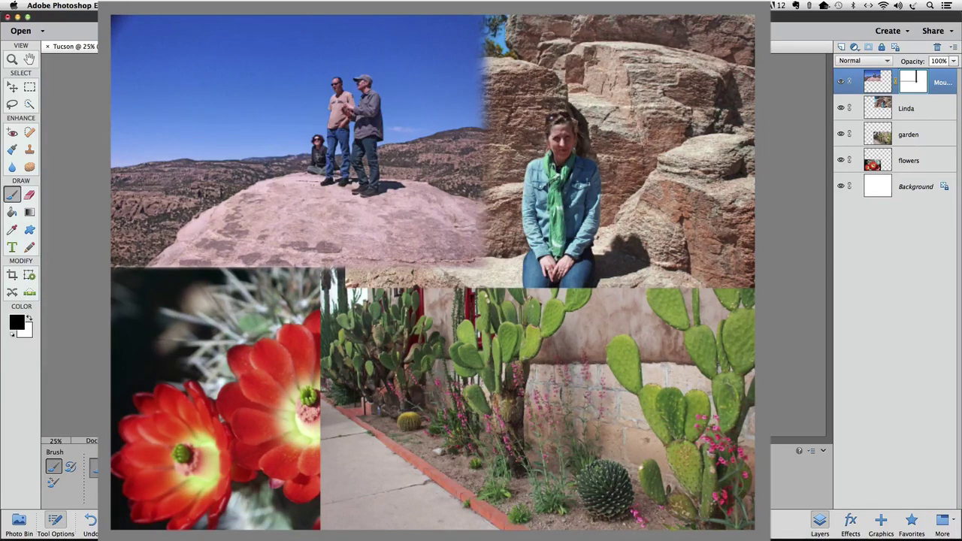
key("super+z")
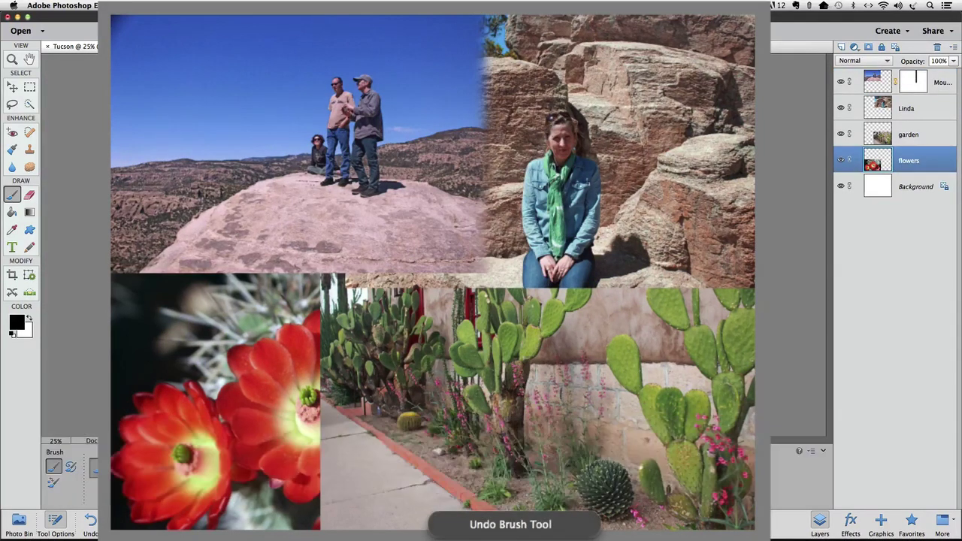
Step: Enlarge the MountLemmon photo proportionally from its bottom-right corner so it overlaps the flowers and garden photos, and commit the transform
left_click(12, 87)
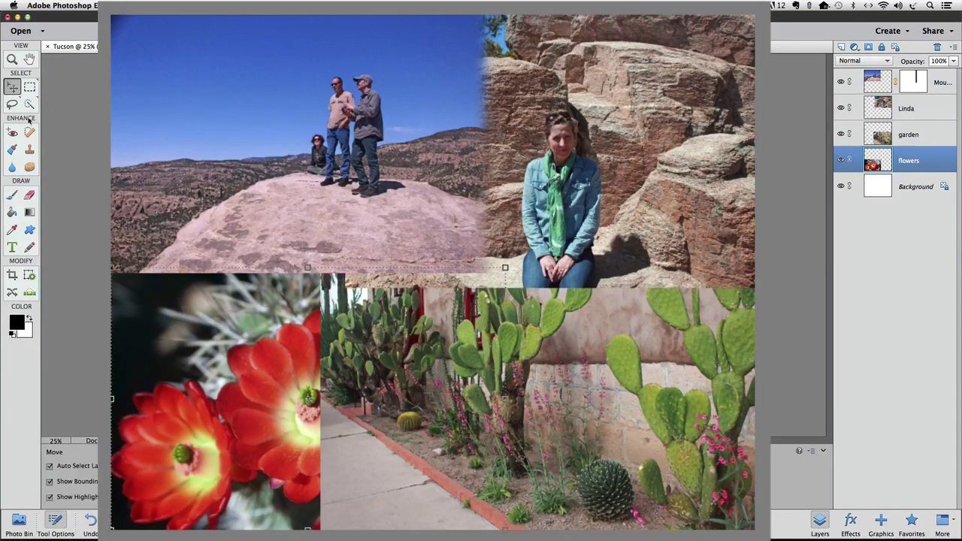
left_click(264, 118)
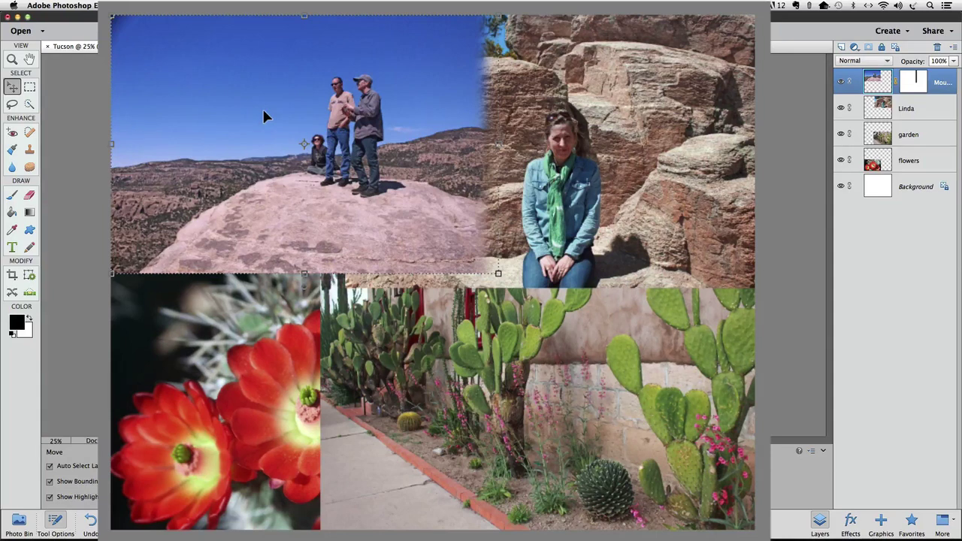
left_click(498, 275)
left_click_drag(498, 275, 519, 307)
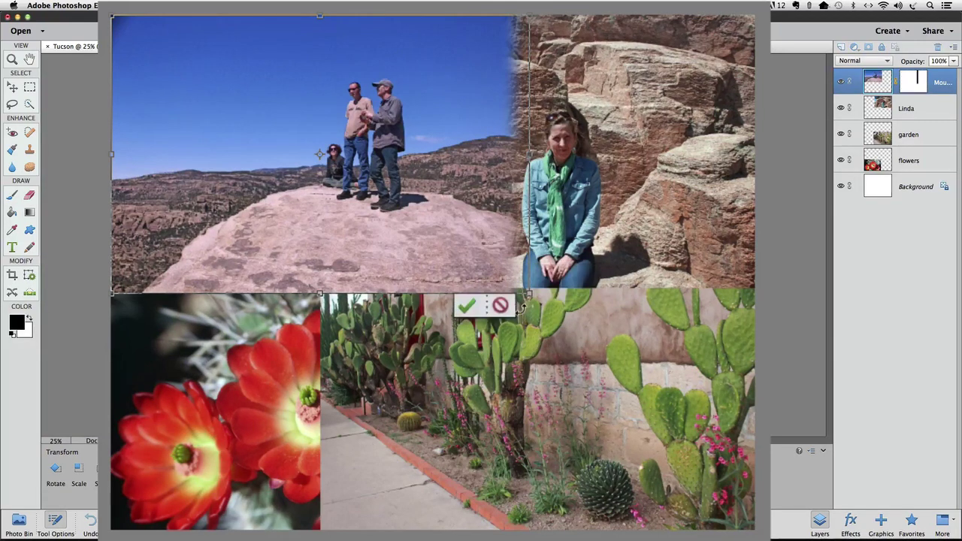
left_click(466, 308)
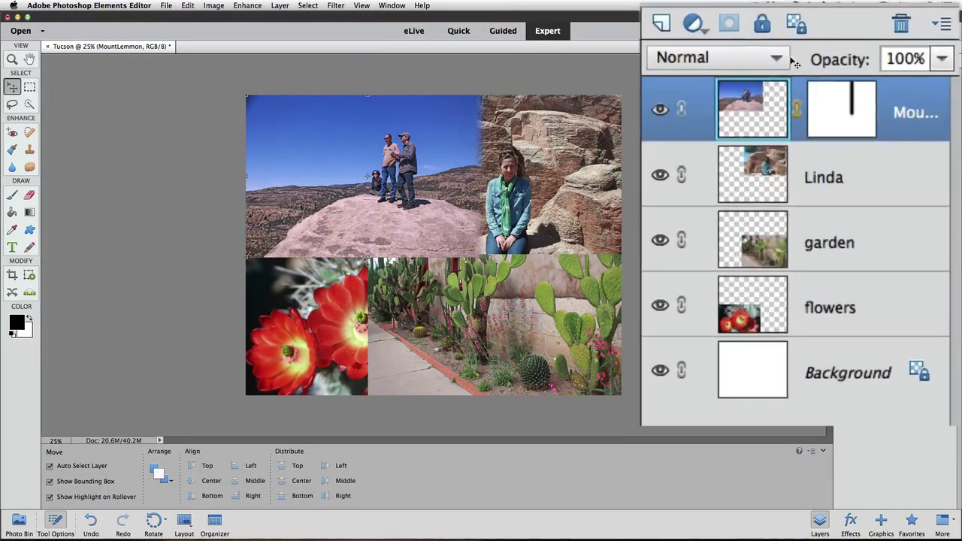
Step: Paint a straight black stroke with the soft brush at 125 px on the MountLemmon layer mask along the photo's bottom edge
left_click(831, 118)
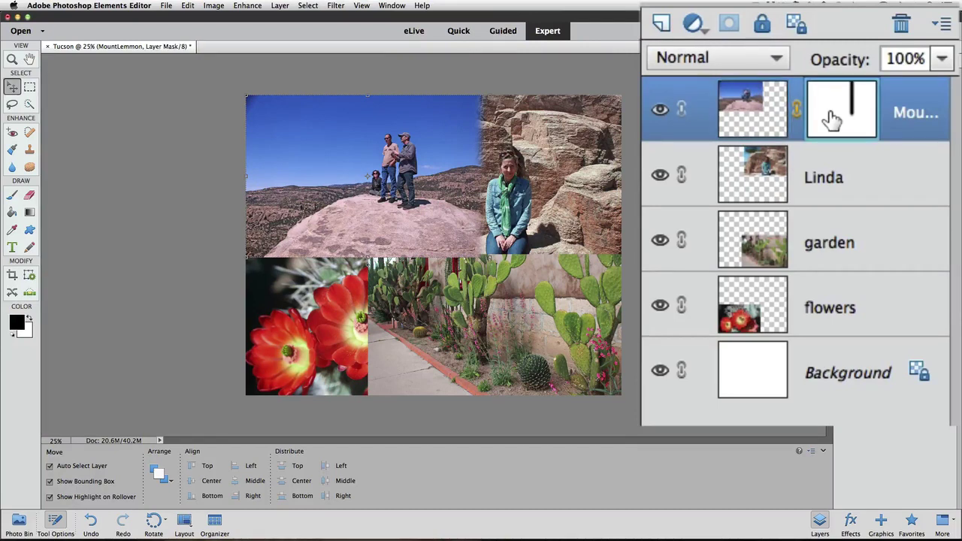
left_click(12, 194)
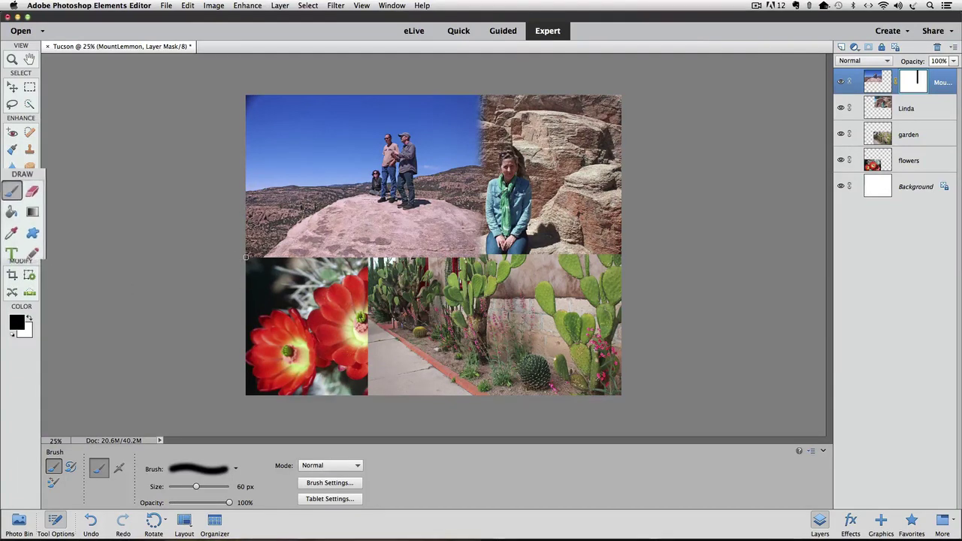
key("bracketright")
key("bracketright")
key("bracketright")
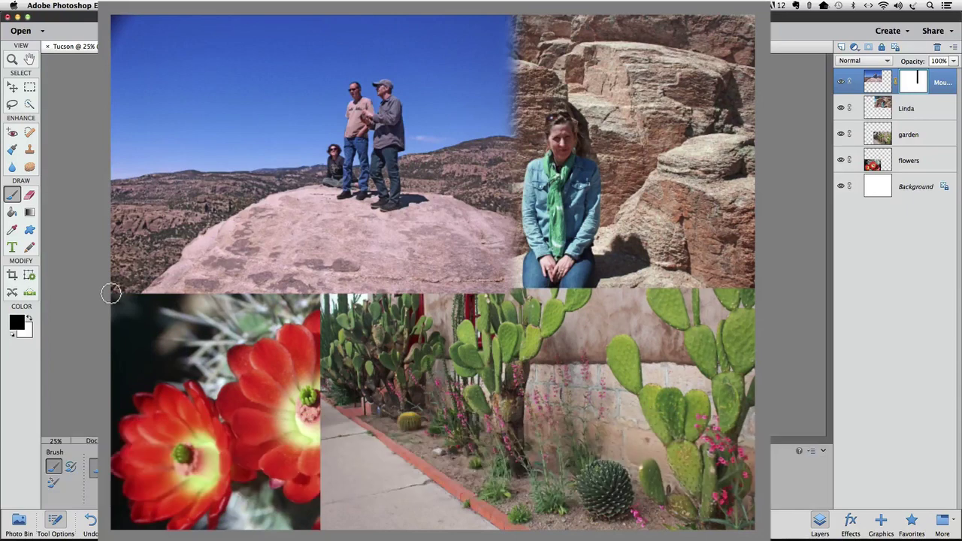
key("shift")
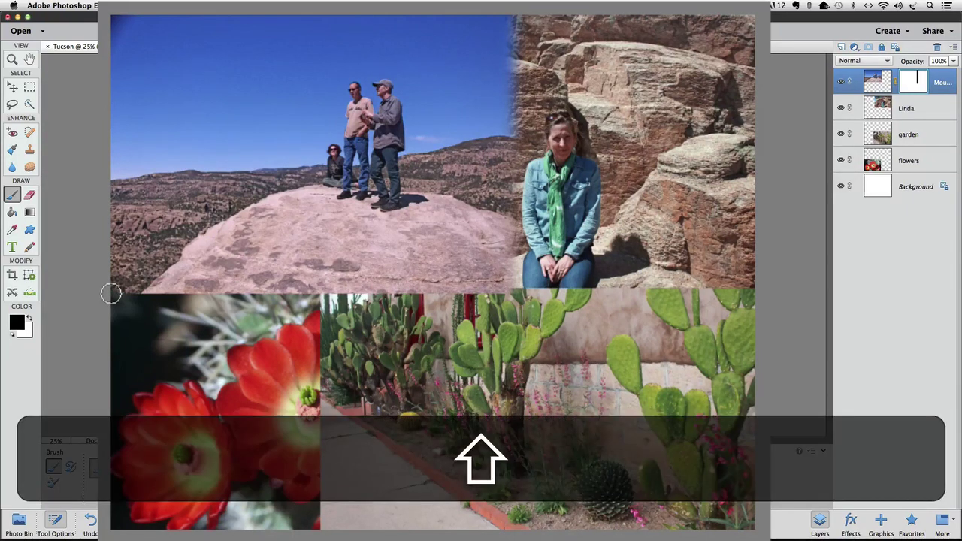
left_click_drag(110, 293, 585, 293)
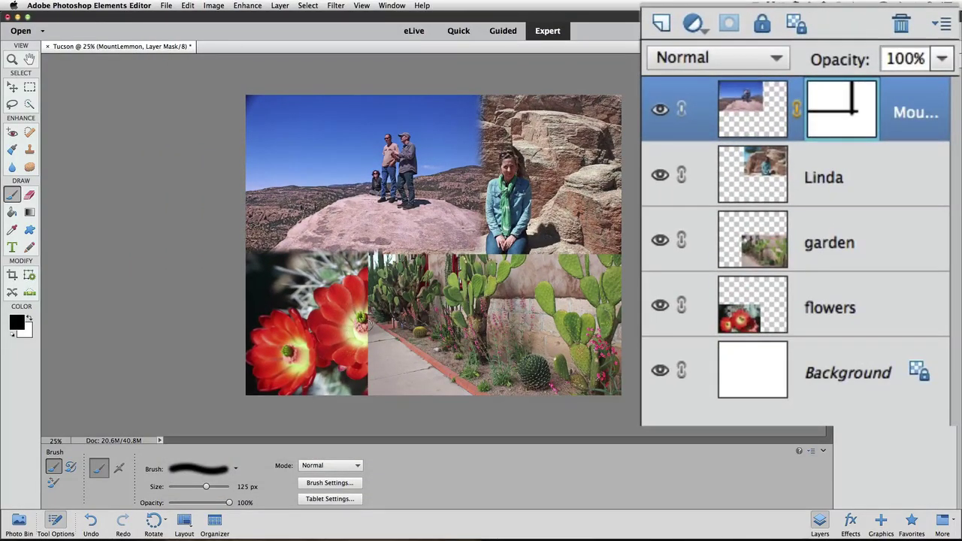
Step: Add a layer mask to the layer of the woman by the rocks and paint a straight black stroke along its bottom edge
left_click(768, 170)
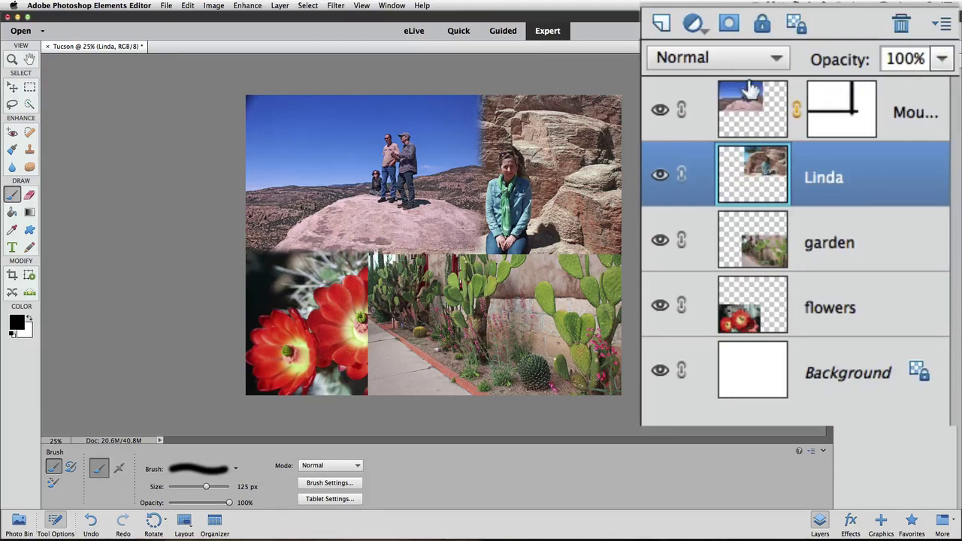
left_click(729, 24)
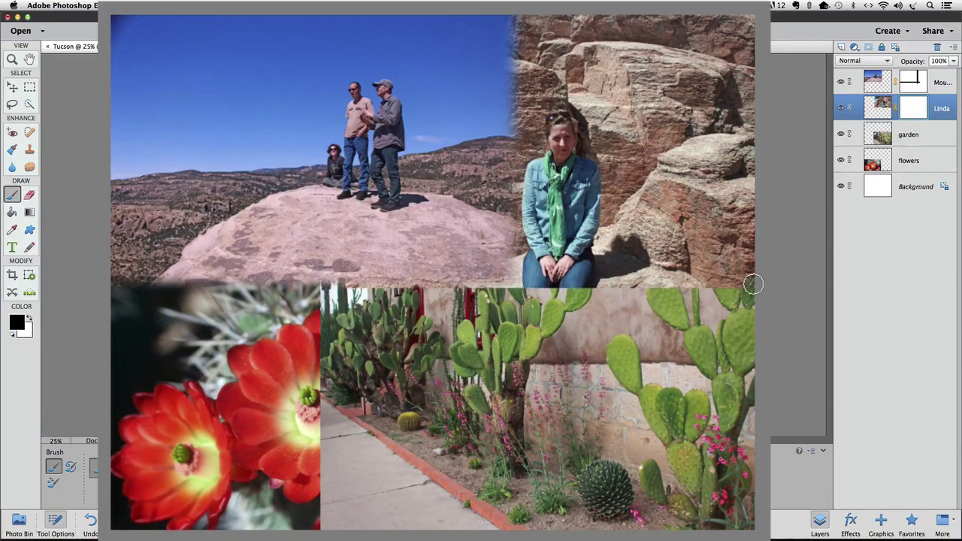
key("shift")
mouse_move(753, 284)
left_mouse_down()
mouse_move(682, 294)
mouse_move(391, 288)
left_mouse_up()
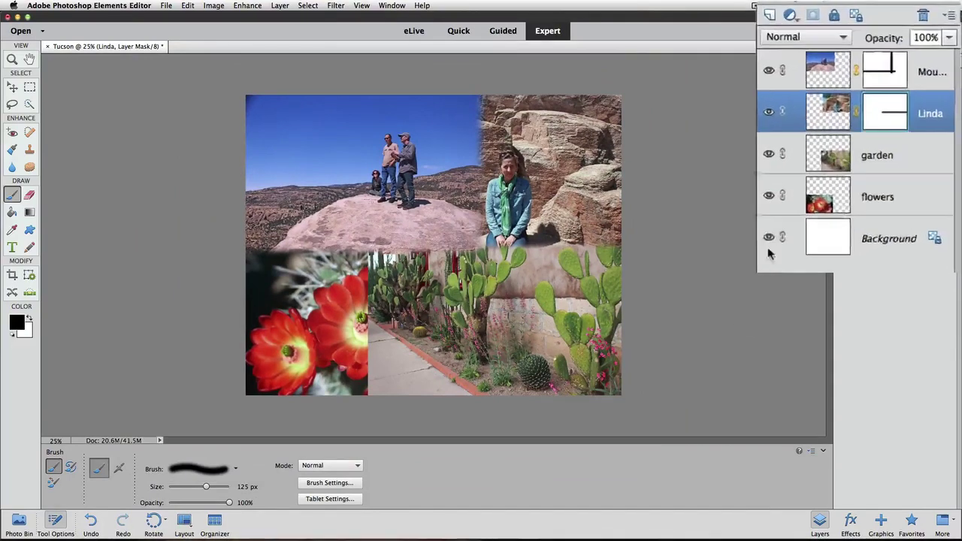
Step: Add a layer mask to the garden layer and paint a straight black 125 px stroke down the photo's left edge
left_click(810, 248)
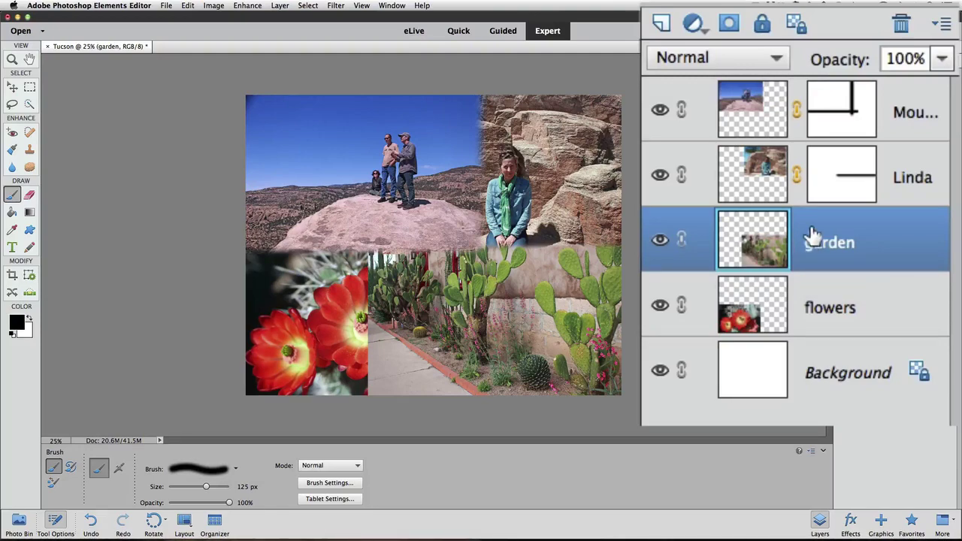
left_click(728, 23)
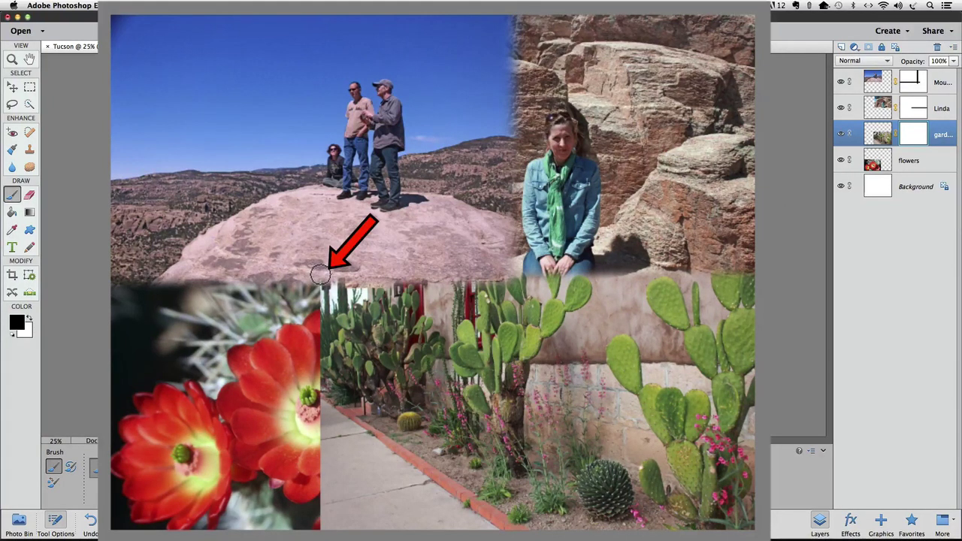
key("shift")
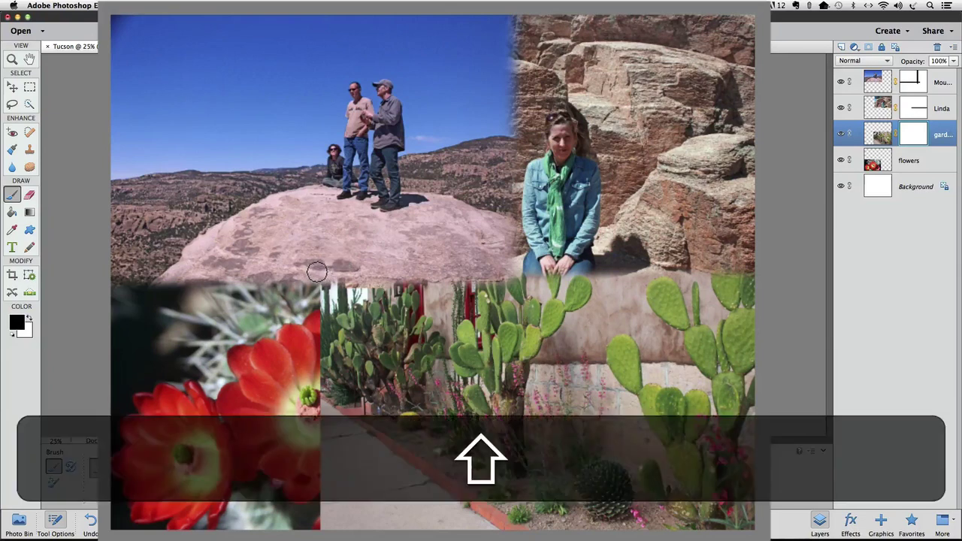
left_click_drag(315, 303, 322, 535)
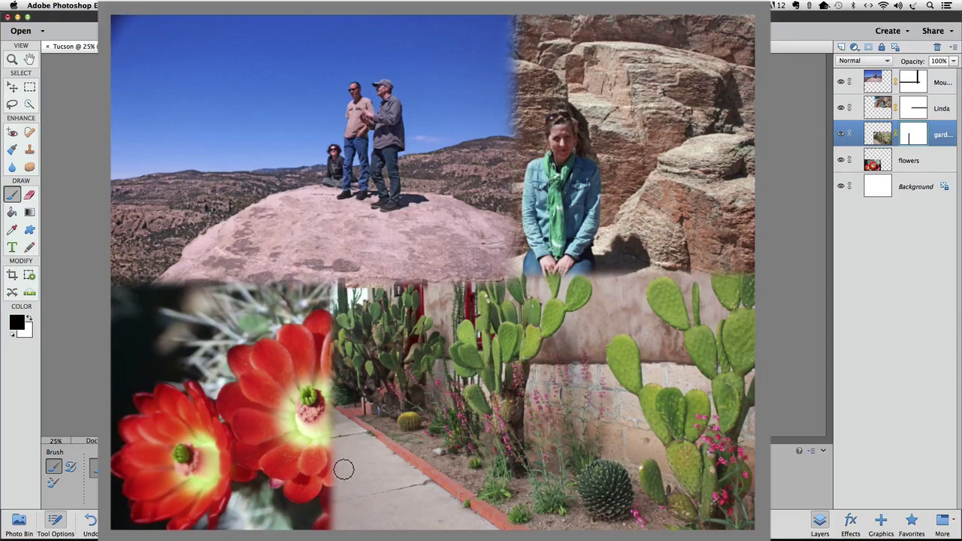
Step: Enlarge the brush to 250 px and paint straight vertical black strokes on the garden mask to reveal more of the right-hand red flower
key("bracketright")
key("bracketright")
key("bracketright")
key("bracketright")
key("shift")
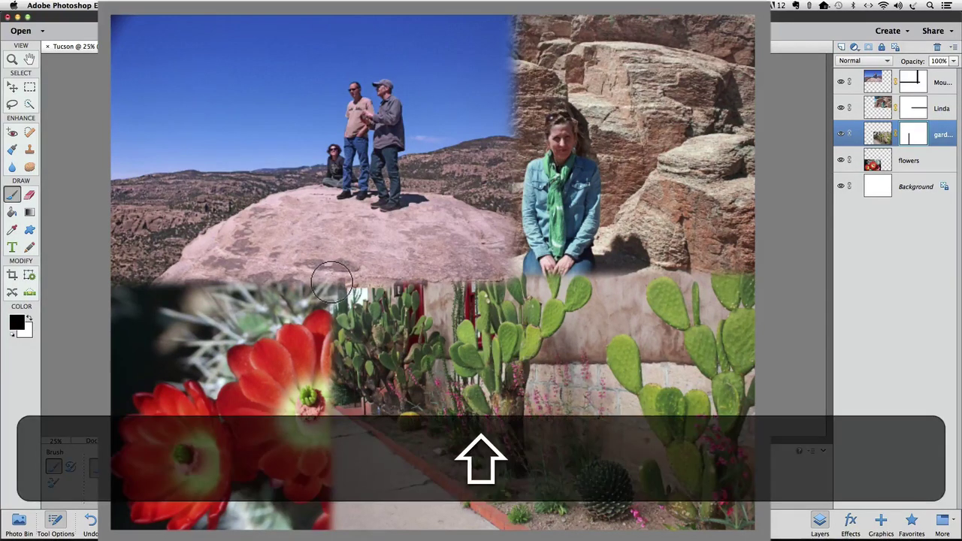
left_click_drag(334, 291, 329, 538)
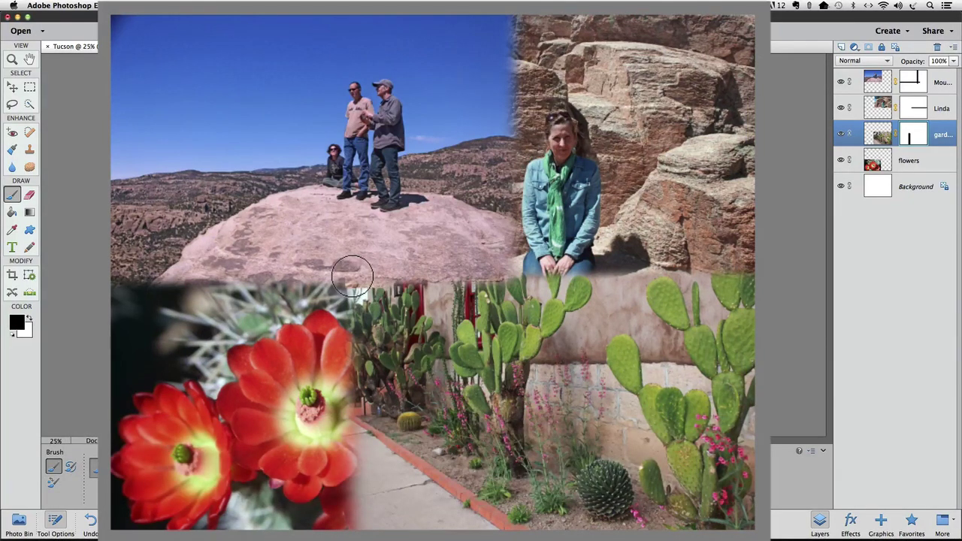
key("shift")
mouse_move(353, 276)
left_mouse_down()
mouse_move(359, 331)
mouse_move(350, 394)
mouse_move(366, 462)
mouse_move(362, 526)
left_mouse_up()
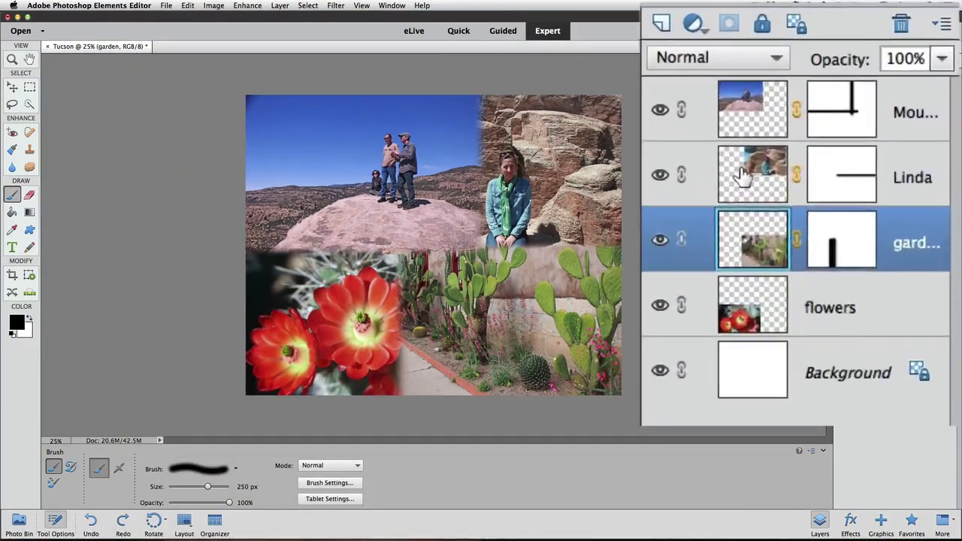
Step: Make the layer mask of the woman by the rocks active for editing
left_click(741, 174)
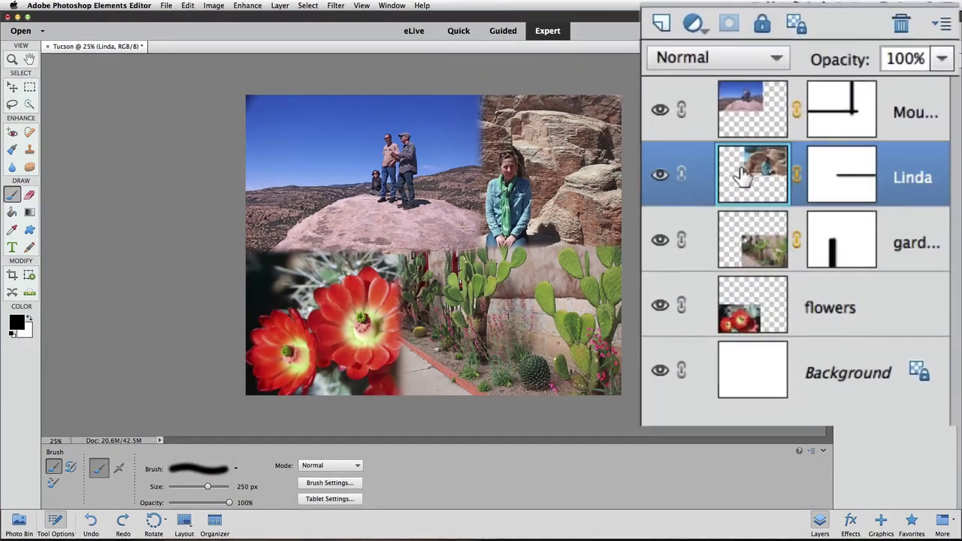
left_click(839, 193)
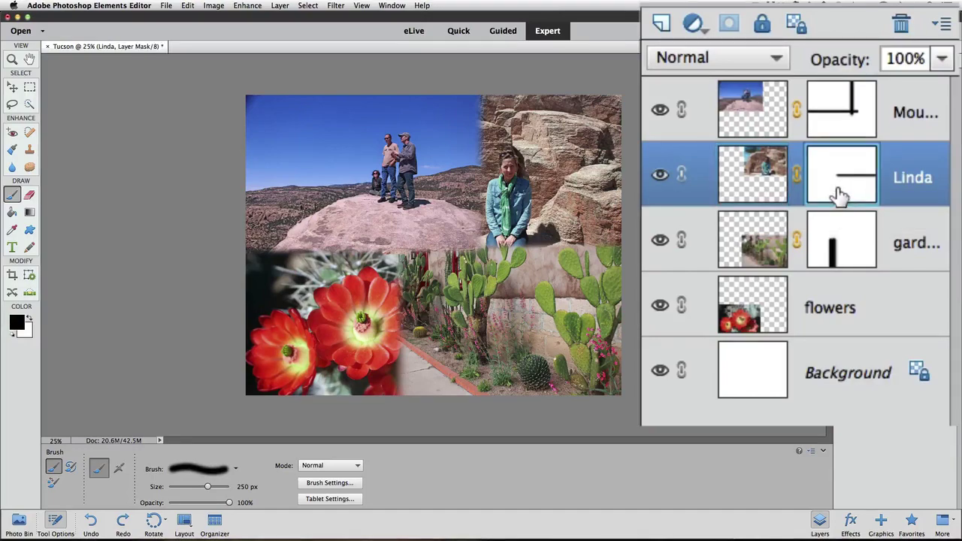